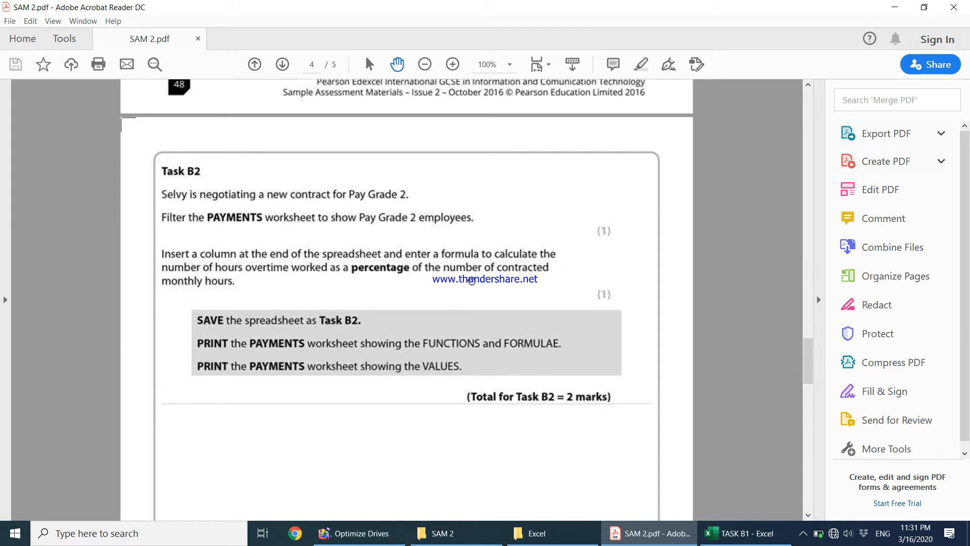
Minimize the Task B2 PDF to reveal the filtered TASK B1 sheet and select cell P2.
left_click(894, 7)
left_click(741, 225)
left_click(752, 174)
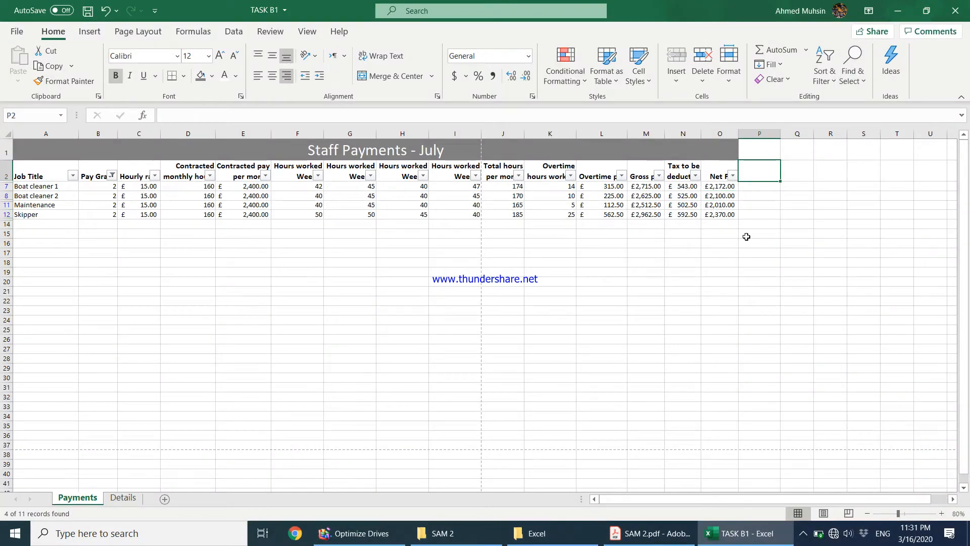
left_click(555, 188)
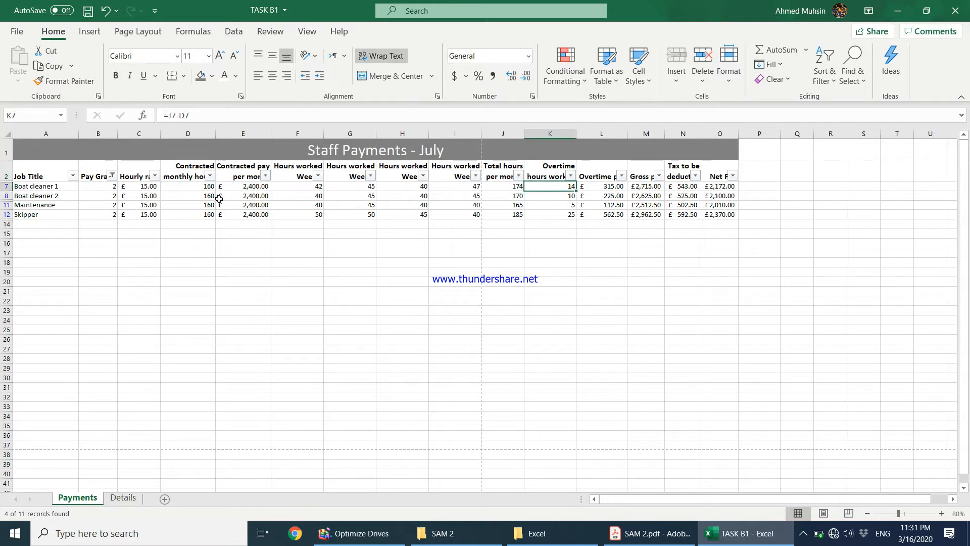
left_click(190, 188)
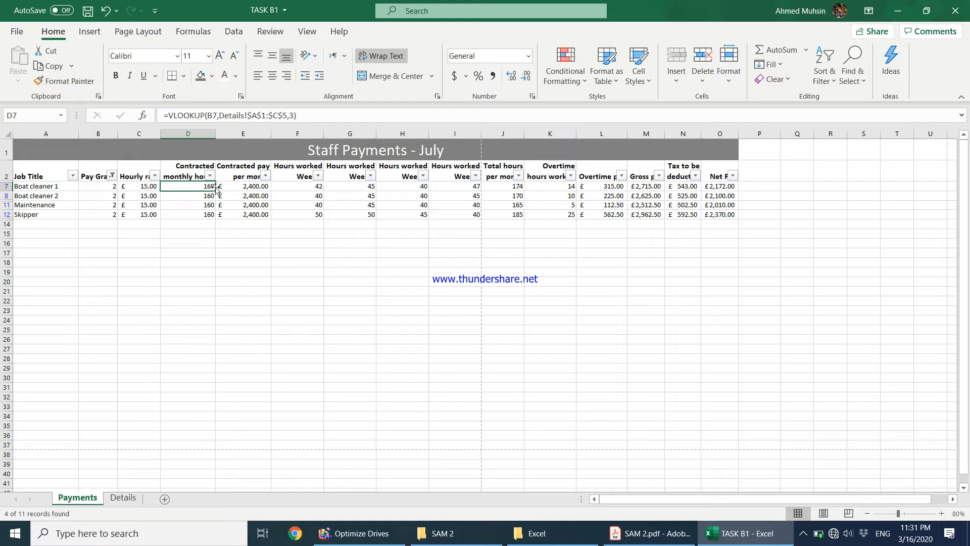
left_click(556, 189)
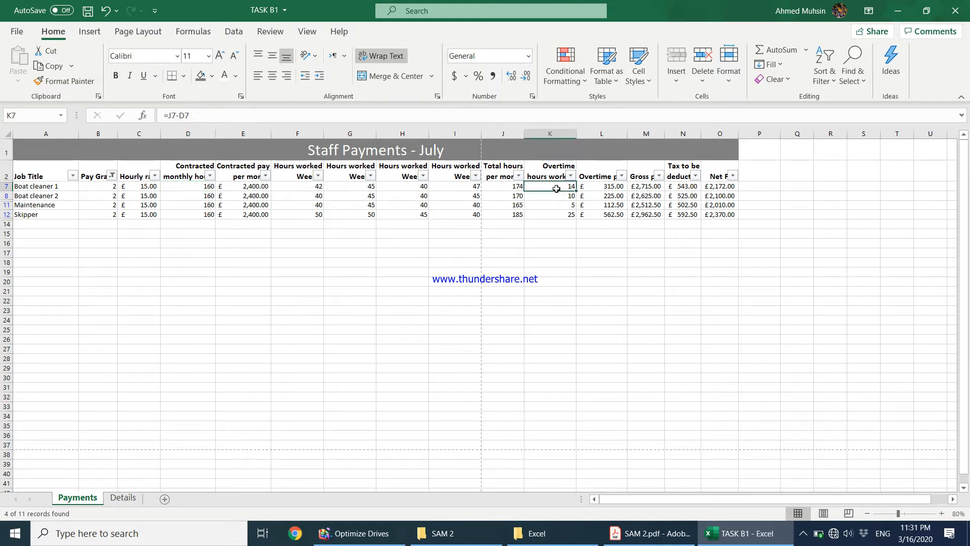
left_click(561, 197)
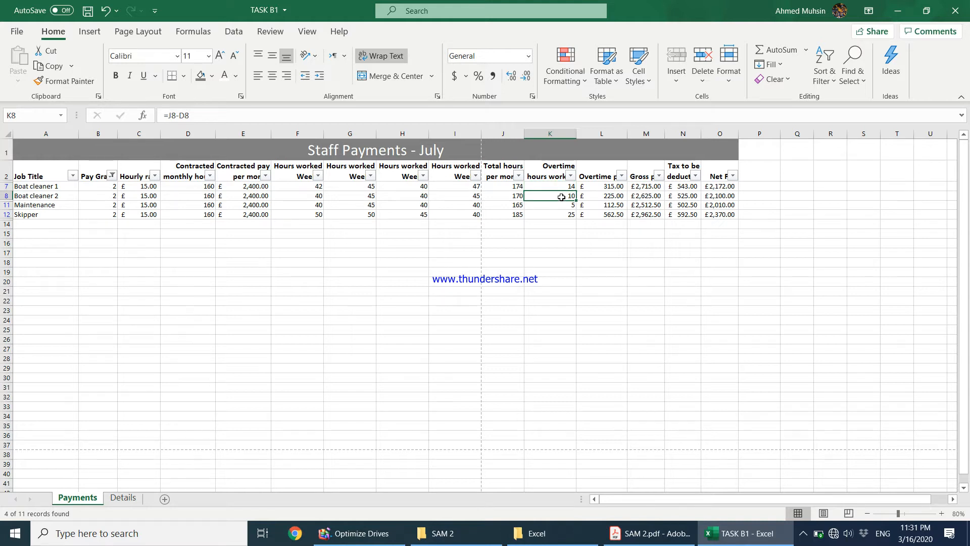
left_click(762, 180)
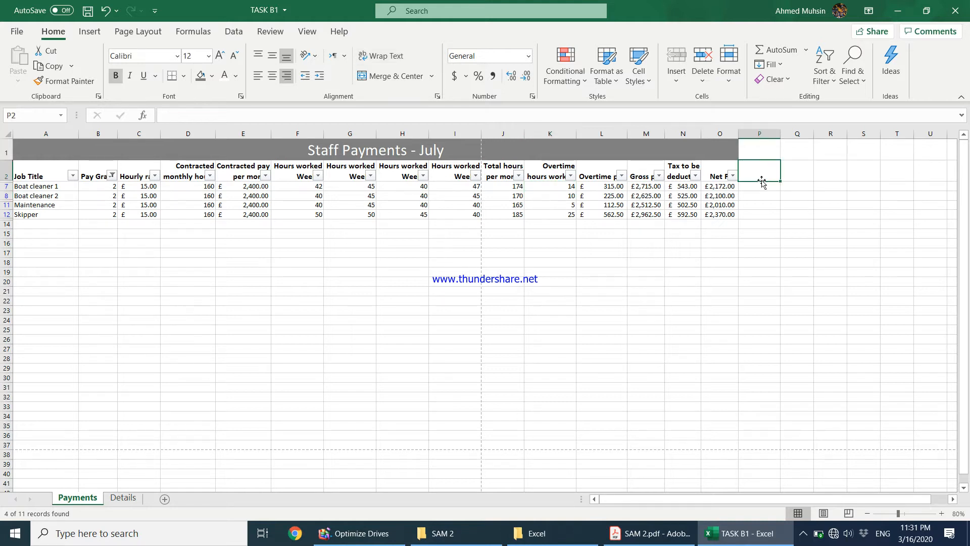
Enter 'Percentage of Overtime Hours Worked' in P2 with wrapped text, widening column P and autofitting row 2.
type("P")
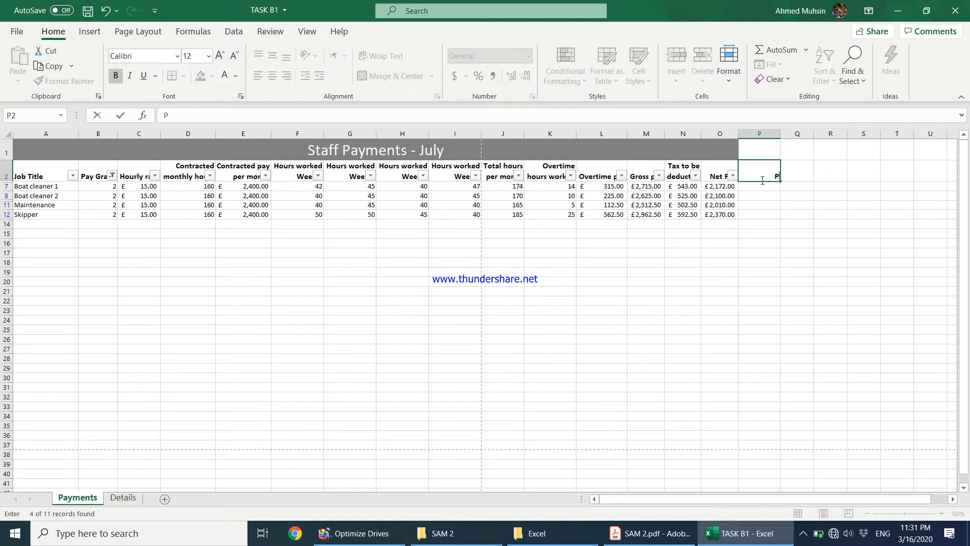
type("ercentage of")
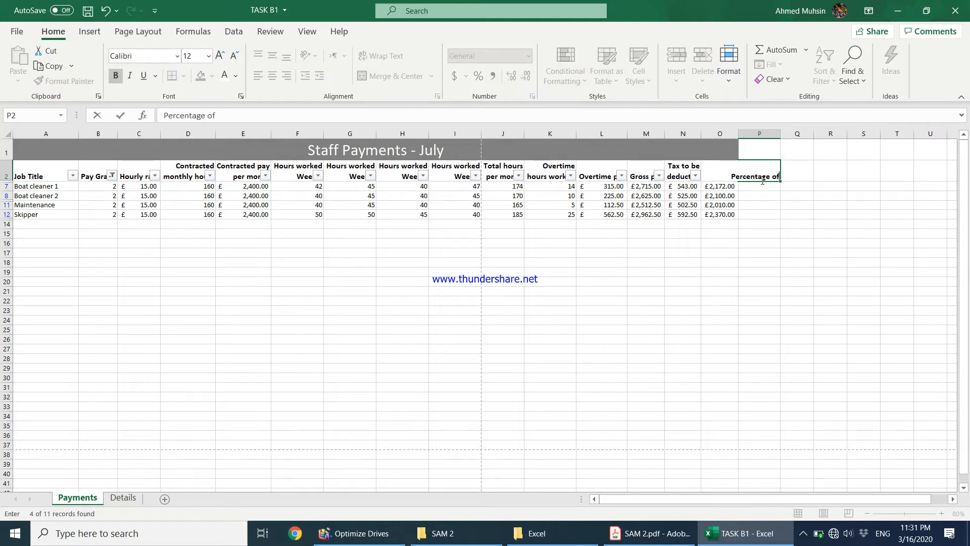
type(" Overtime H")
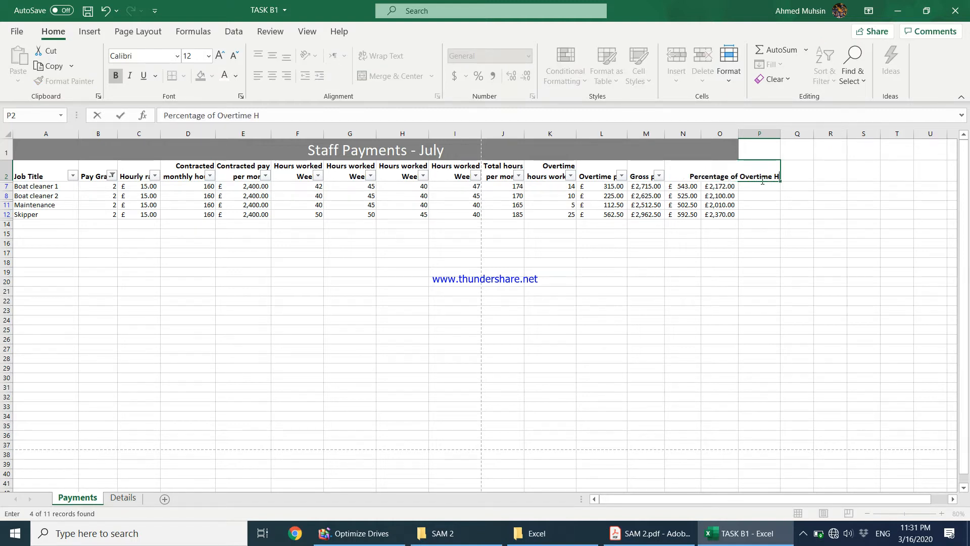
type("ours Worked")
key("Return")
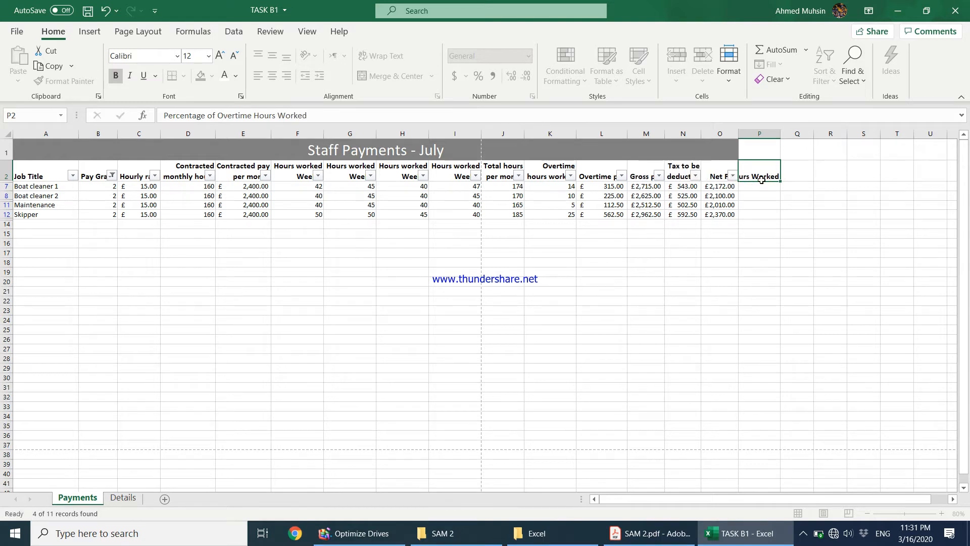
left_click(762, 157)
left_click(759, 176)
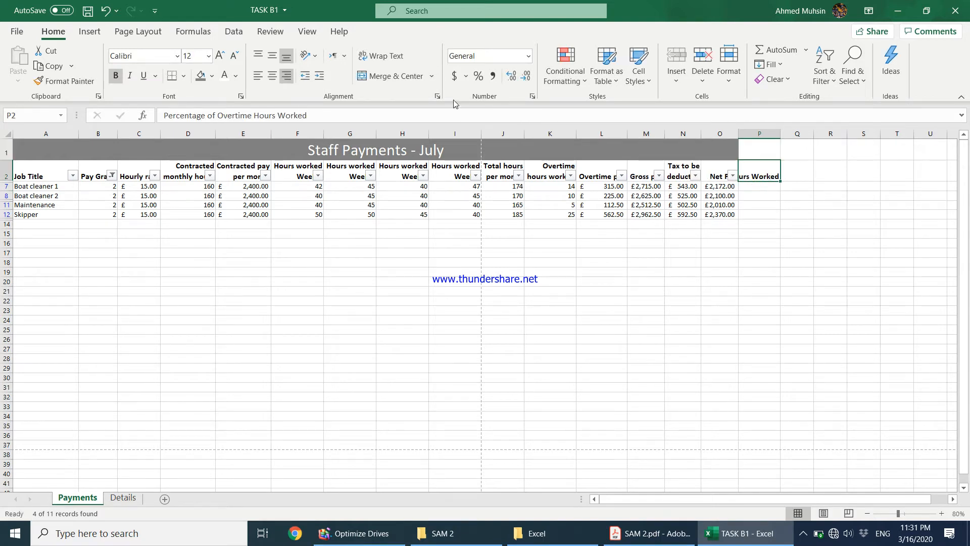
left_click(381, 56)
left_click_drag(781, 137, 799, 134)
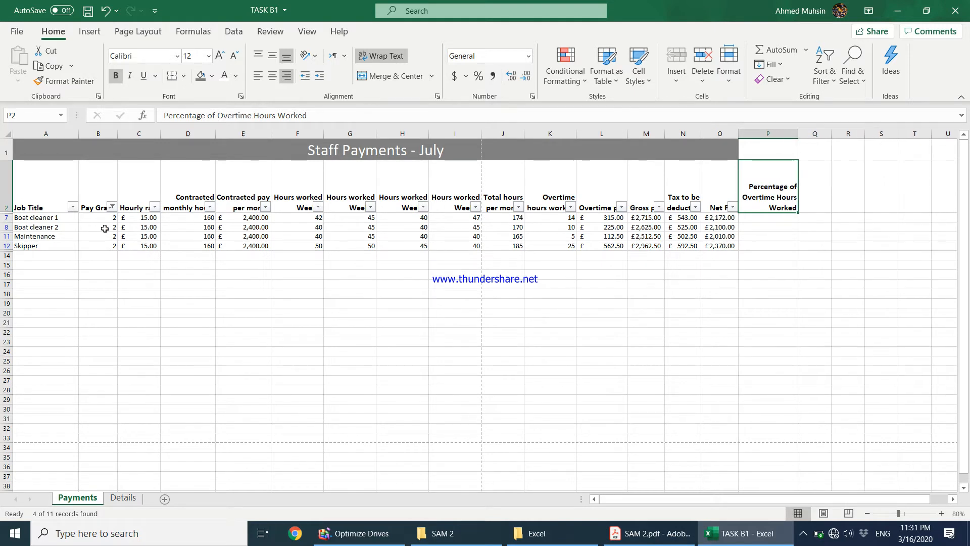
double_click(7, 212)
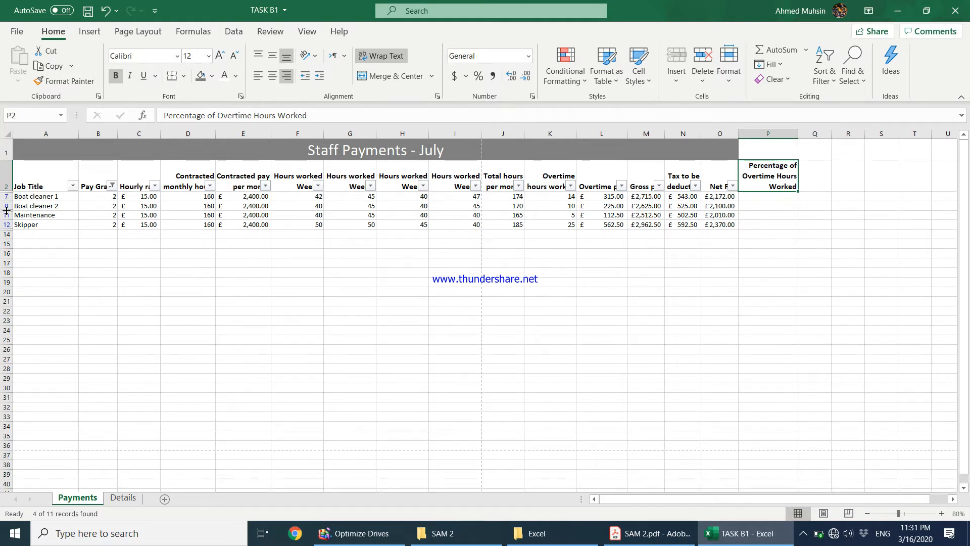
Enter the formula =K7/D7*100% in P7 for Boat cleaner 1's overtime percentage.
left_click(777, 201)
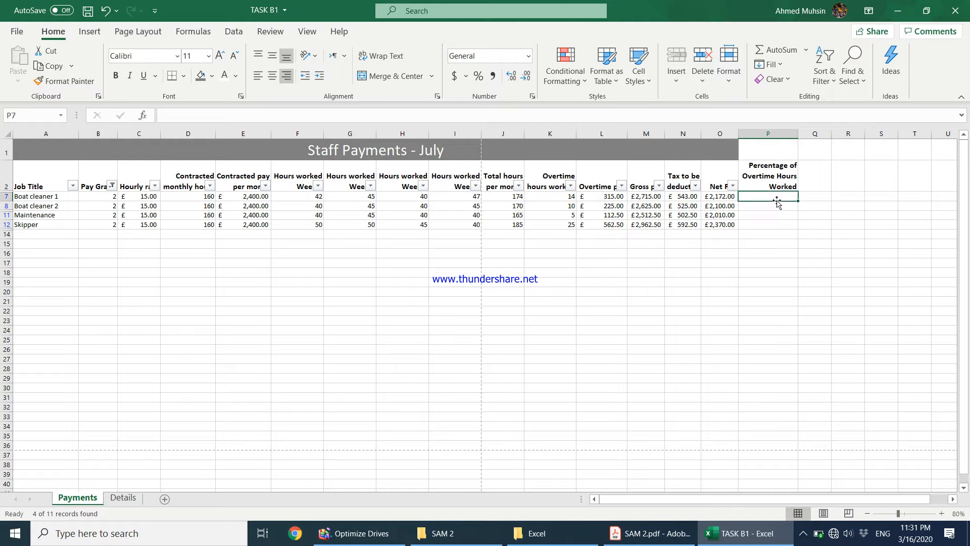
type("=")
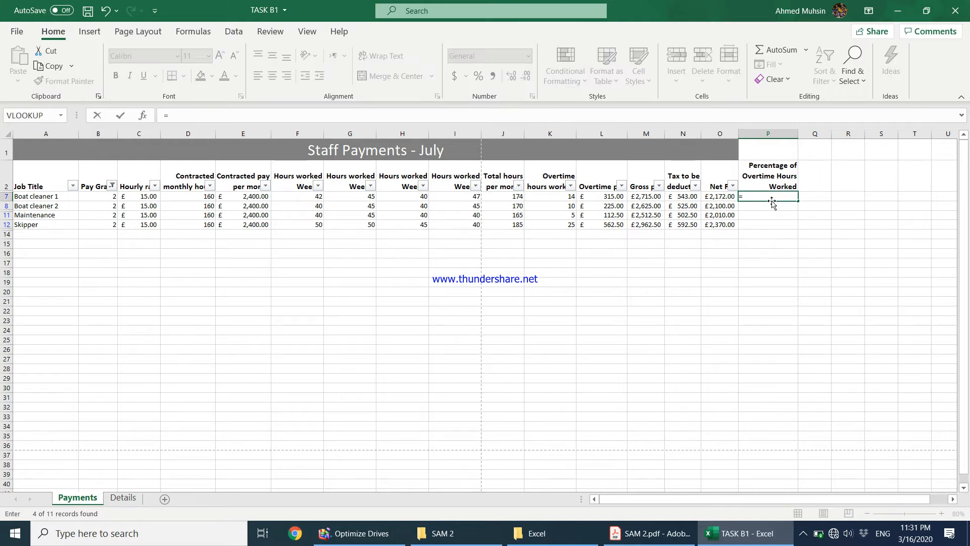
left_click(556, 196)
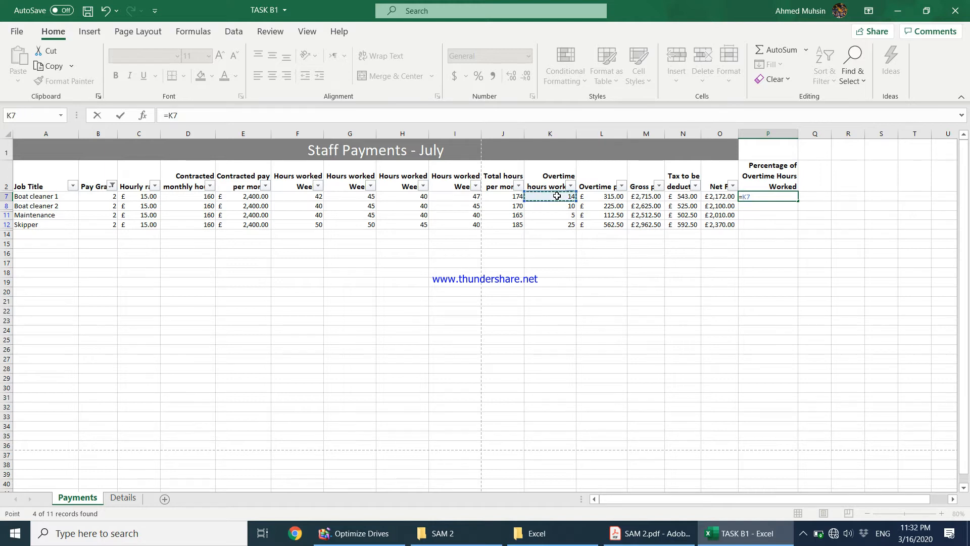
type("?")
key("BackSpace")
type("/")
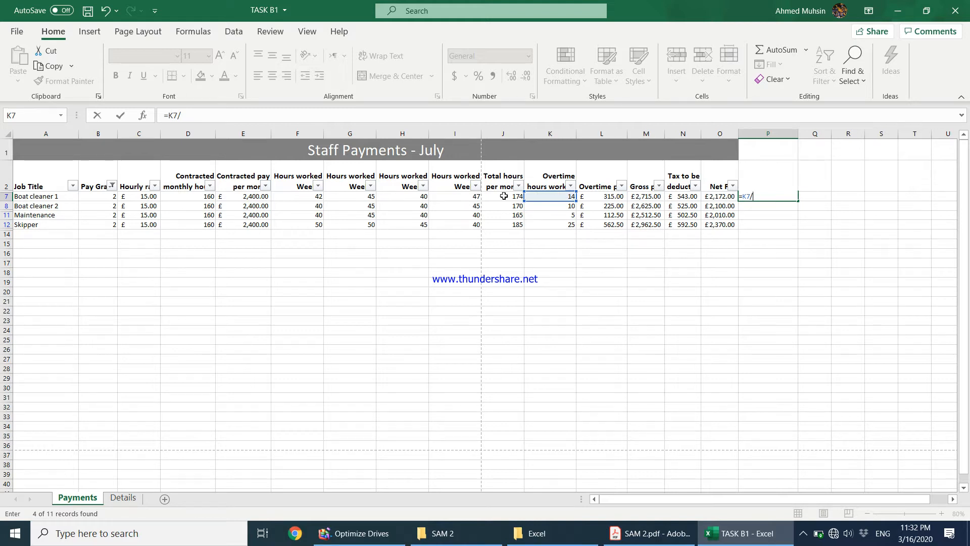
left_click(186, 199)
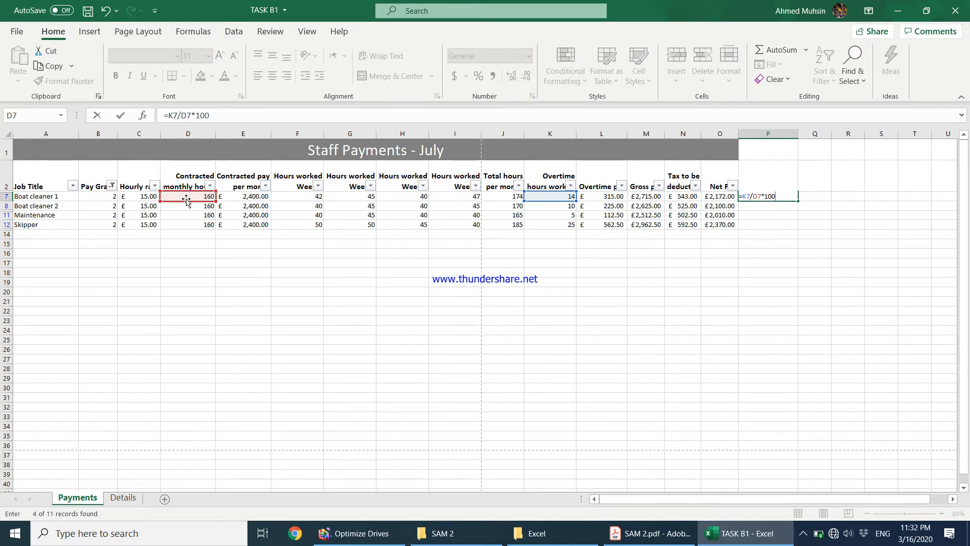
type("*100%")
key("Return")
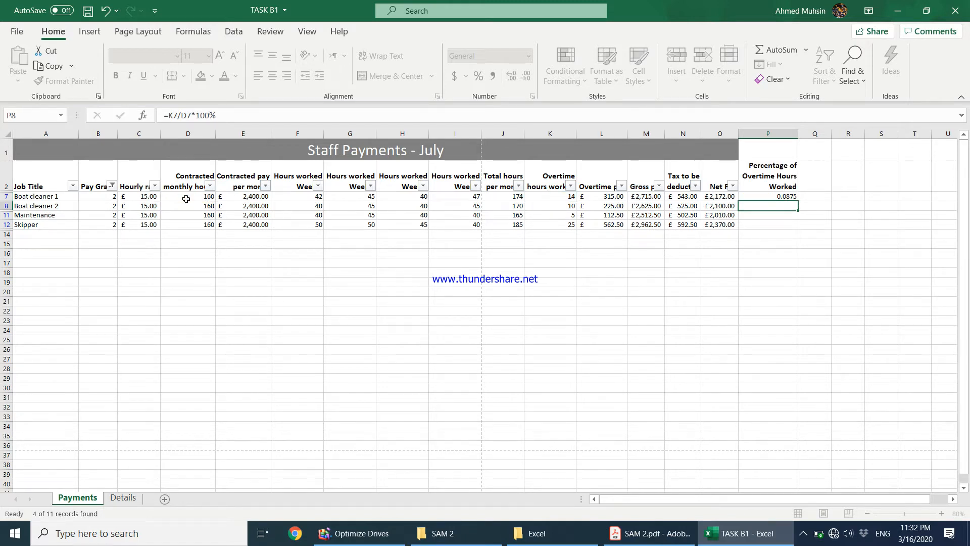
Apply Percent Style to P7 and fill it down to P12, giving 9%, 6%, 3% and 16%.
left_click(784, 198)
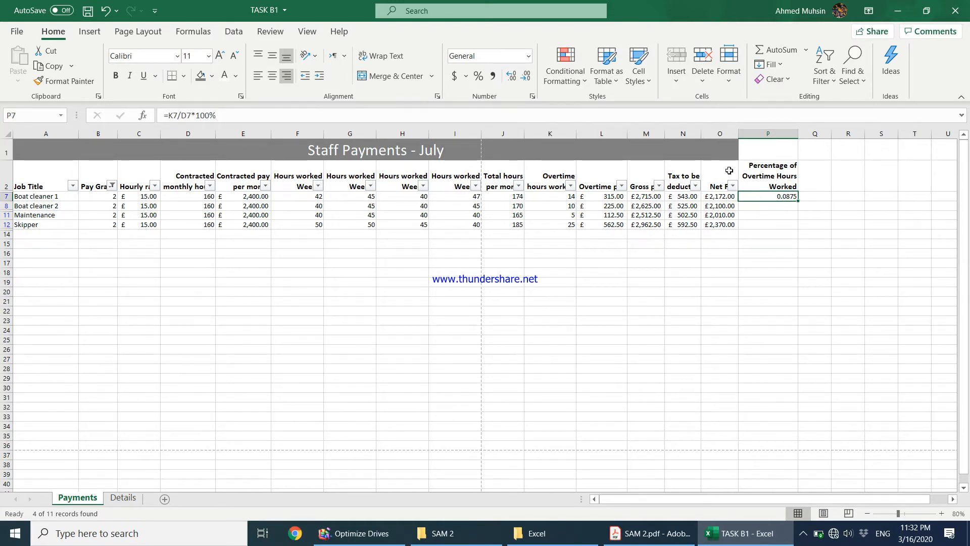
left_click(475, 80)
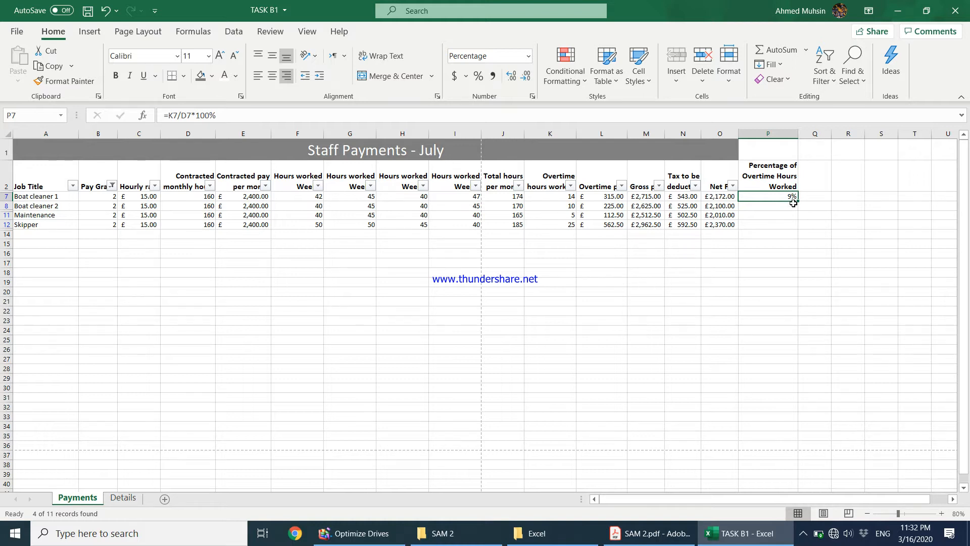
left_click_drag(796, 201, 791, 227)
left_click(774, 258)
left_click(777, 215)
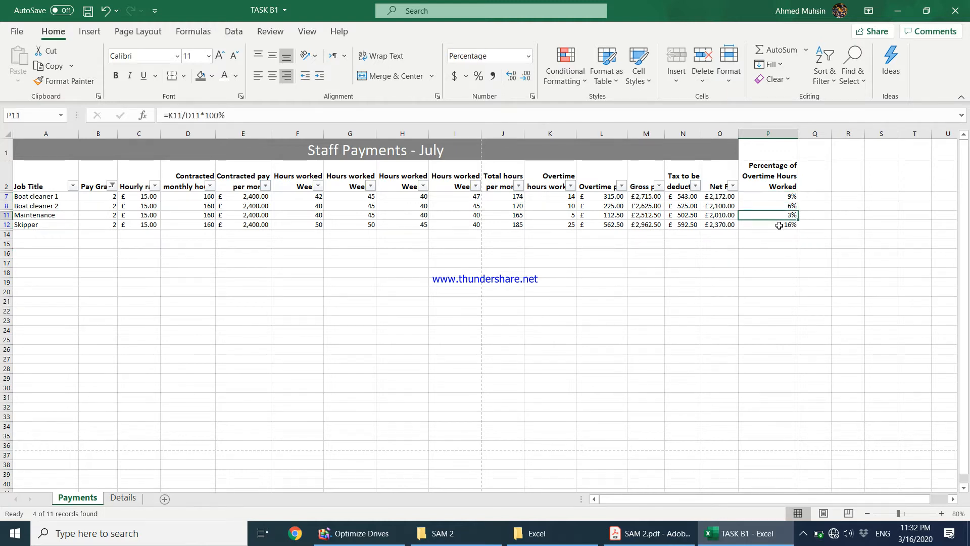
left_click(780, 205)
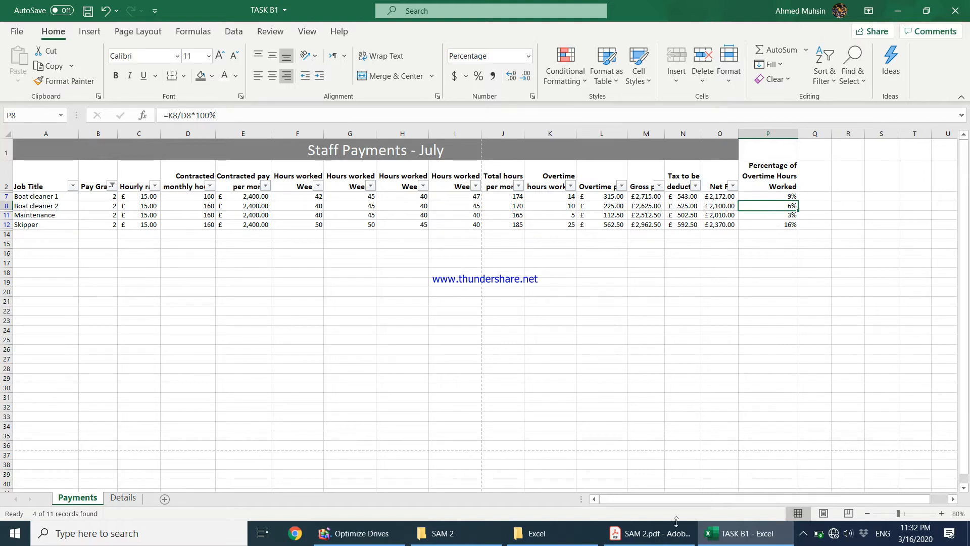
left_click(656, 533)
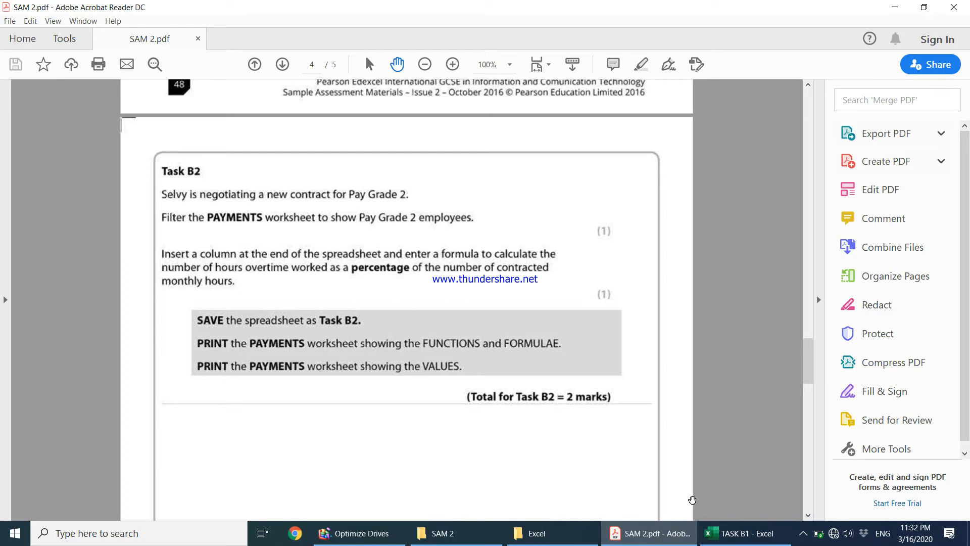
Save the workbook as TASK B2 in the SAM 2 folder via Save As.
left_click(745, 533)
left_click(298, 272)
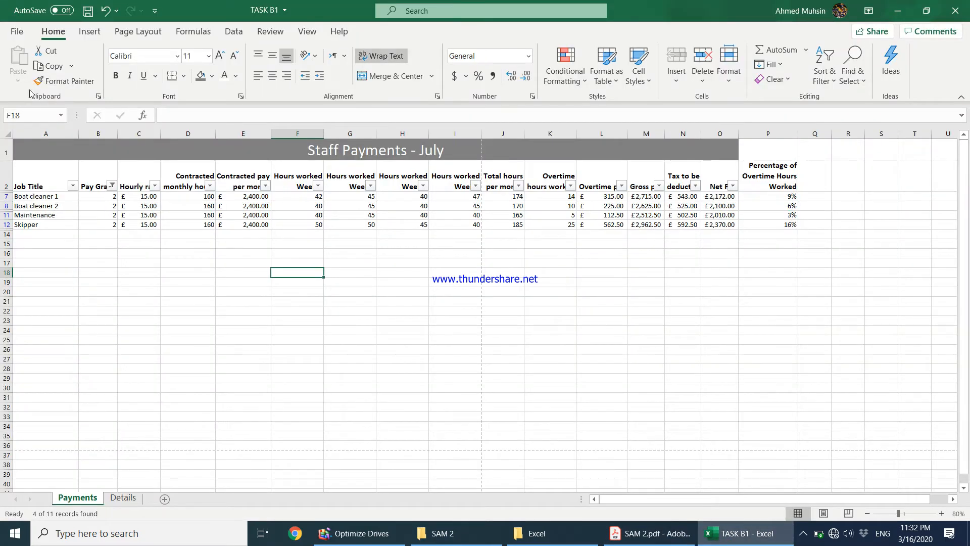
left_click(19, 35)
left_click(56, 200)
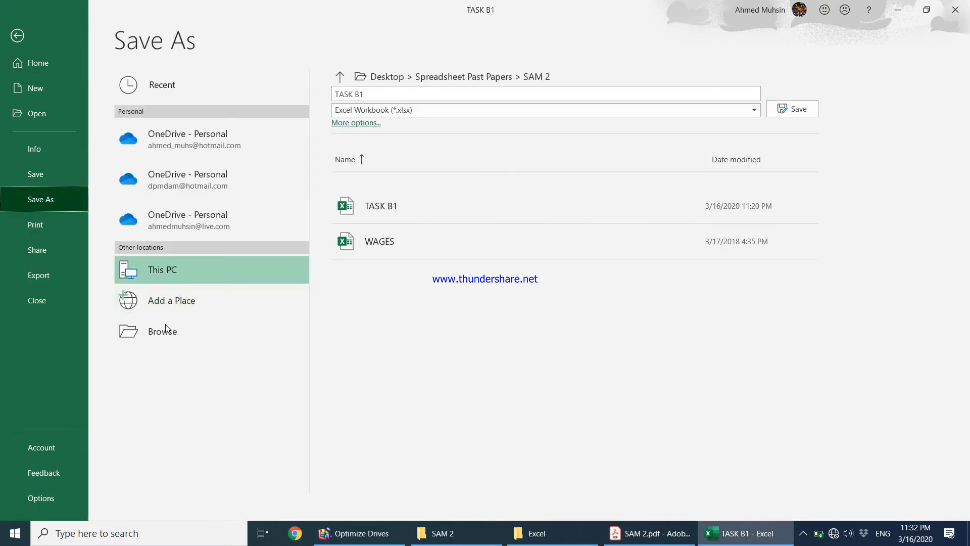
left_click(161, 331)
left_click(173, 213)
key("BackSpace")
type("2")
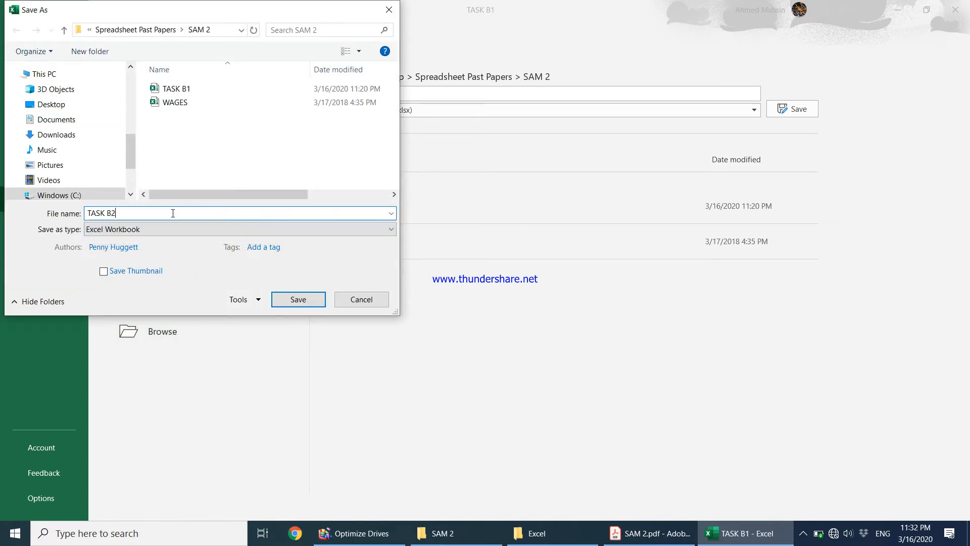
key("Return")
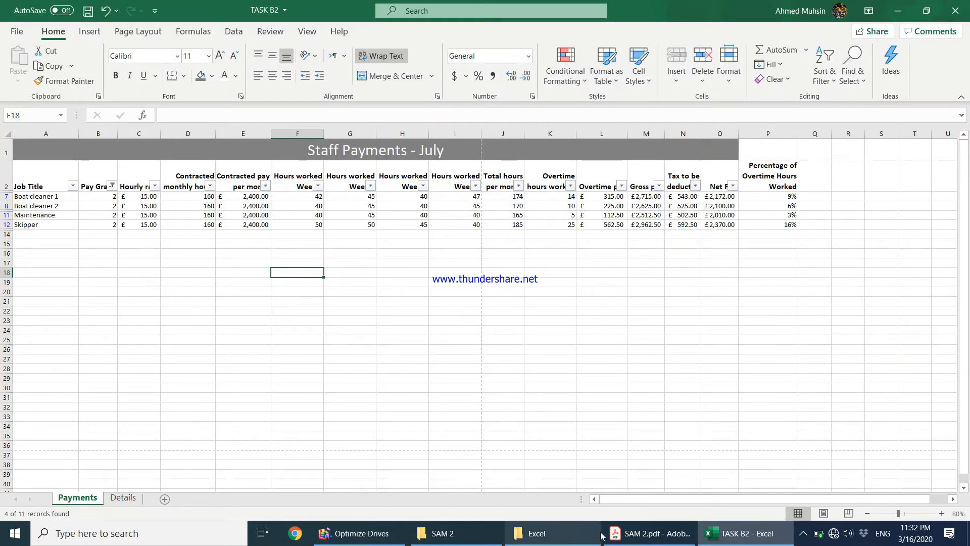
left_click(627, 533)
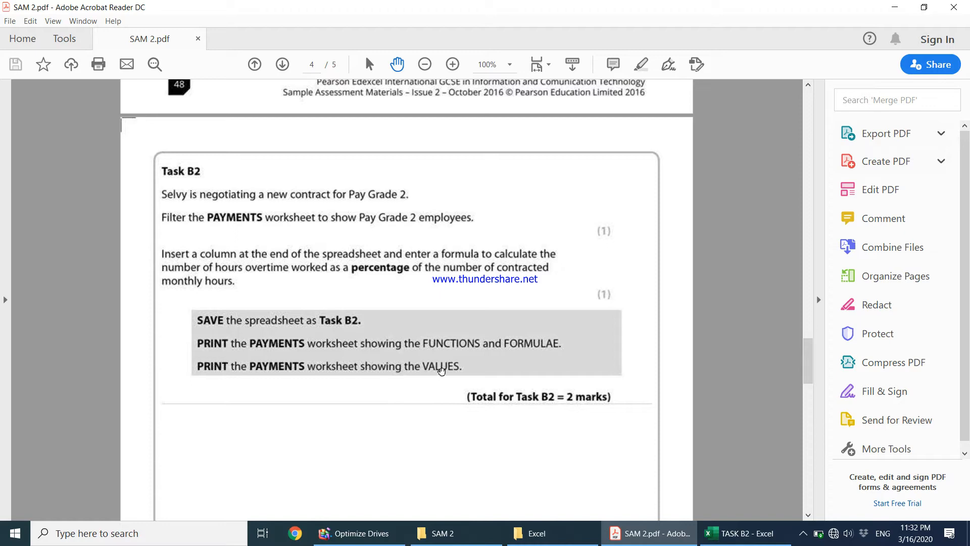
Read the Task B2 requirements in the PDF, then return to TASK B2 and select the whole sheet.
left_click(743, 533)
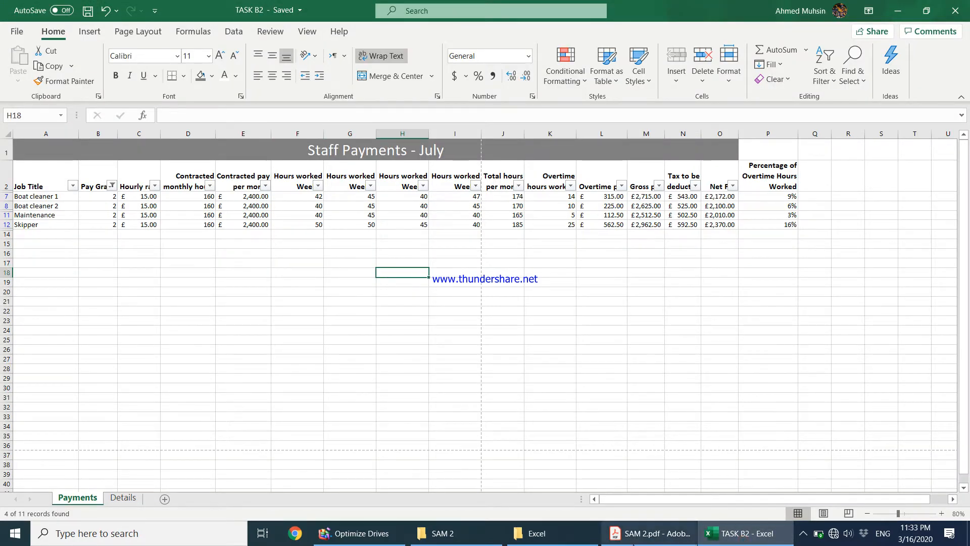
left_click(649, 533)
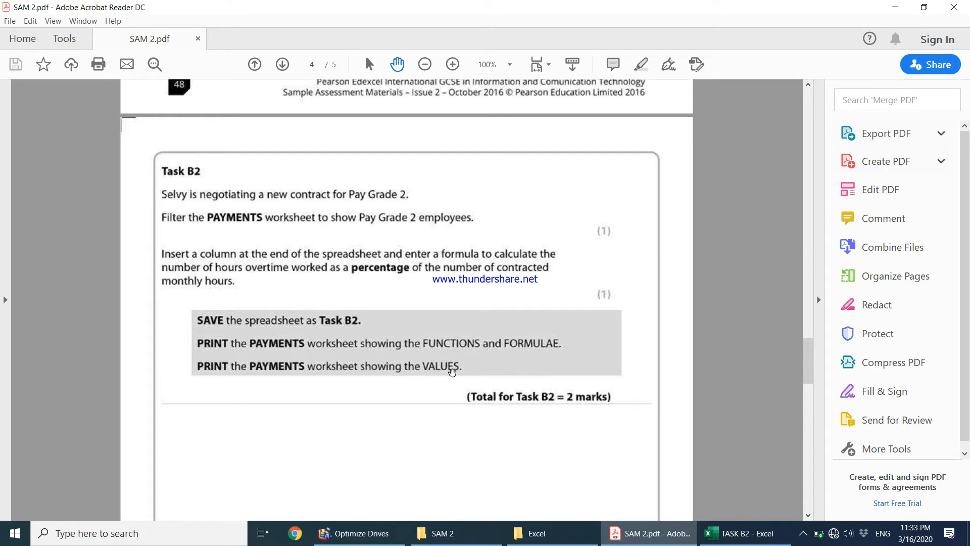
left_click(746, 535)
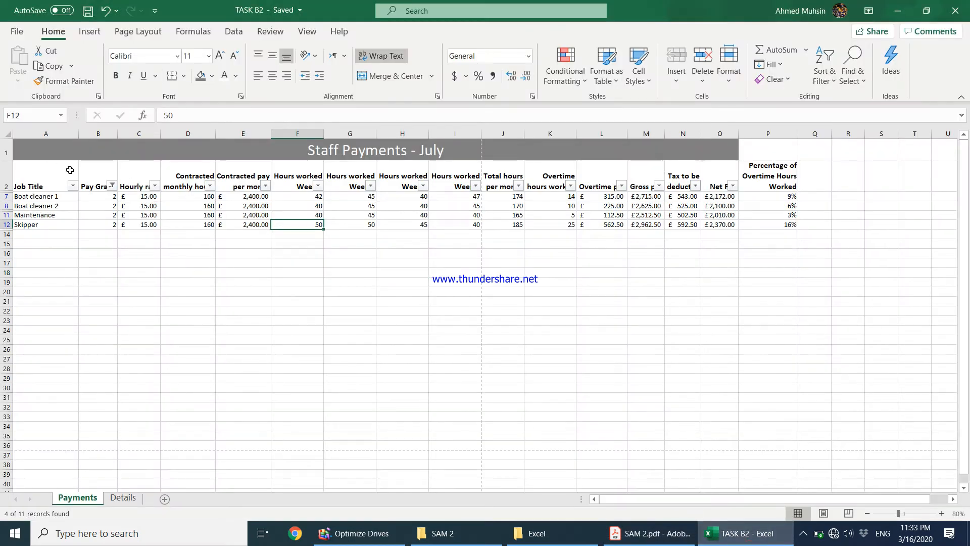
left_click(8, 133)
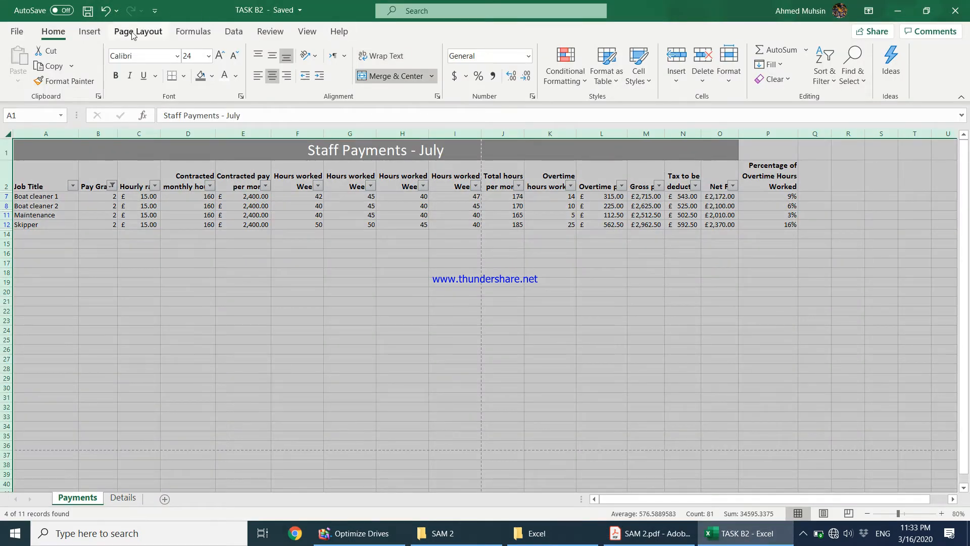
Turn on Show Formulas and autofit every column of the Payments sheet.
left_click(194, 32)
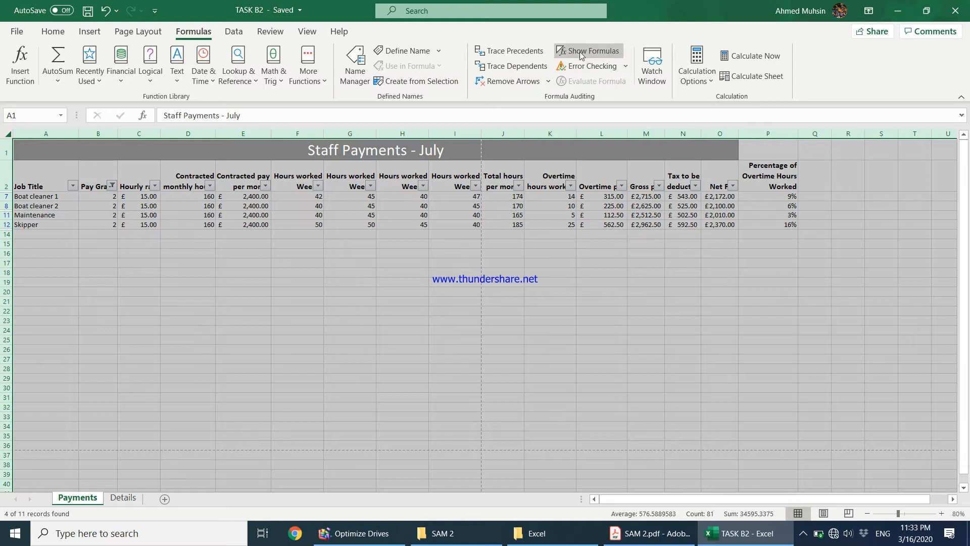
left_click(581, 52)
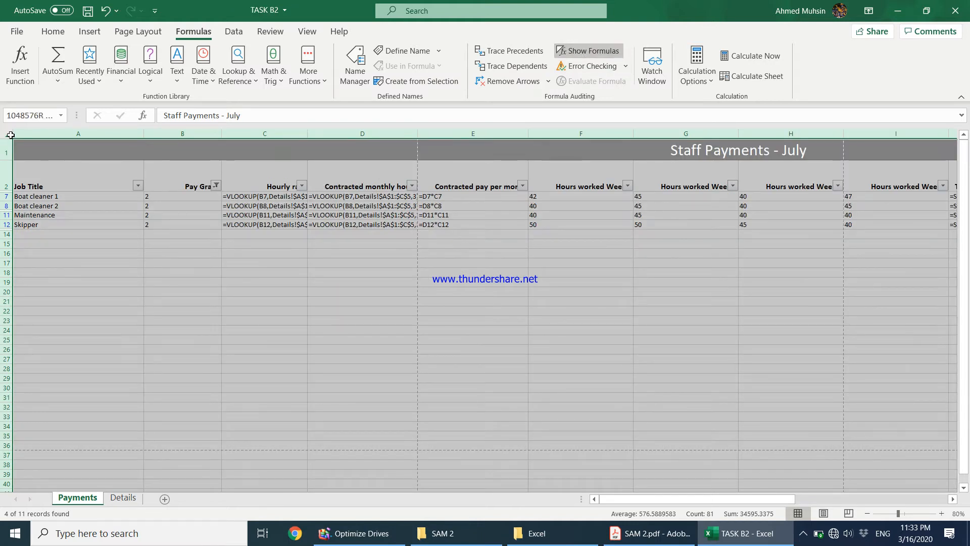
double_click(143, 133)
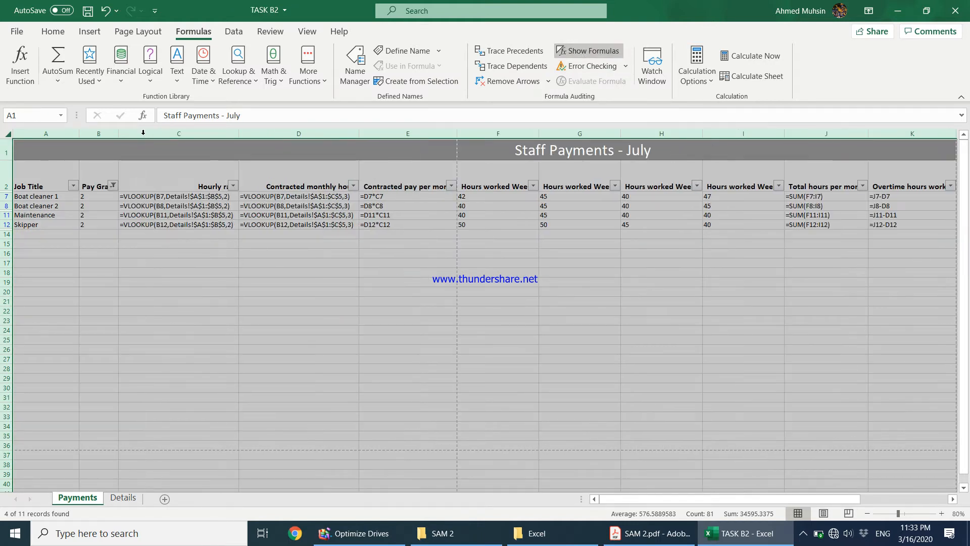
left_click(365, 302)
Give columns E–K and P a narrower exact column width, then open the print preview of the table.
left_click(223, 134)
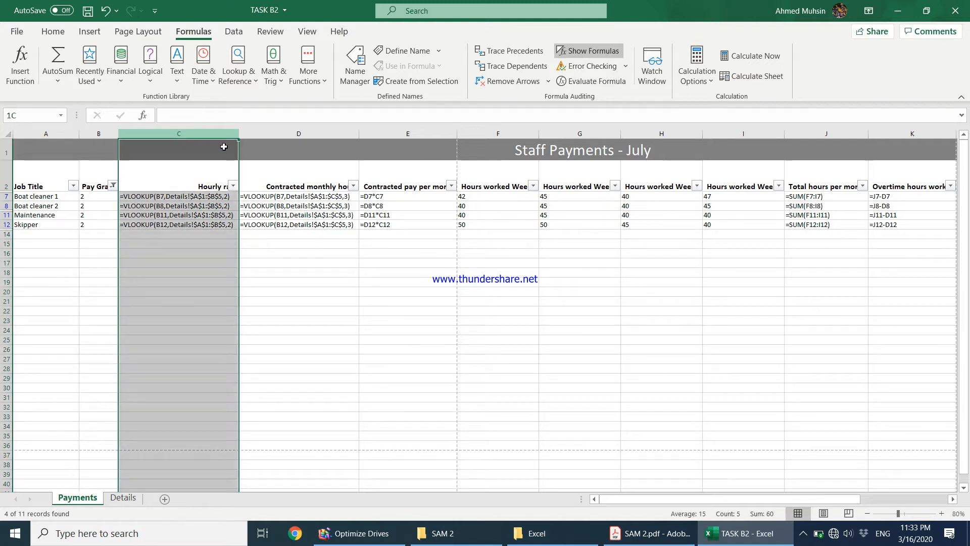
left_click(408, 134)
left_click_drag(564, 150, 918, 220)
left_click(953, 500)
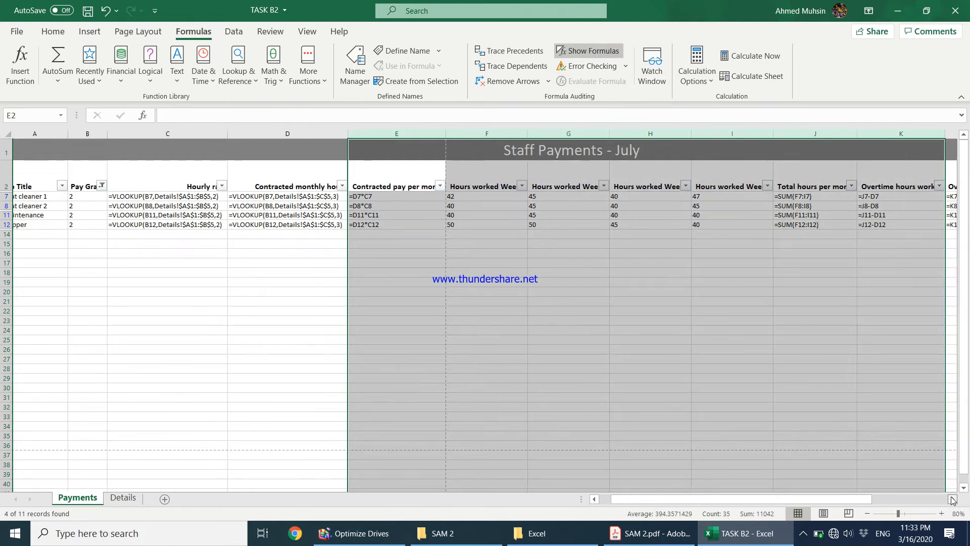
left_click(953, 500)
left_click(953, 500)
left_click(953, 500)
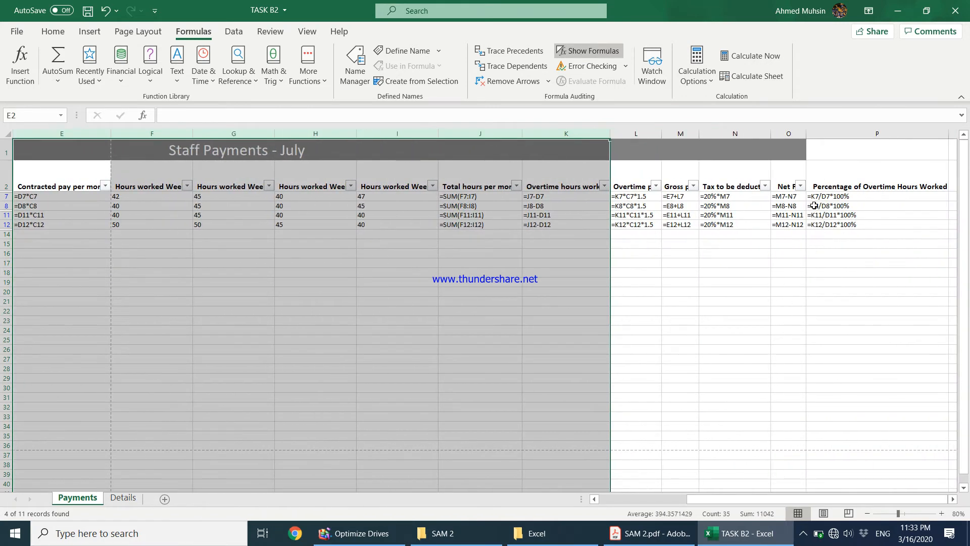
left_click(877, 133, "ctrl")
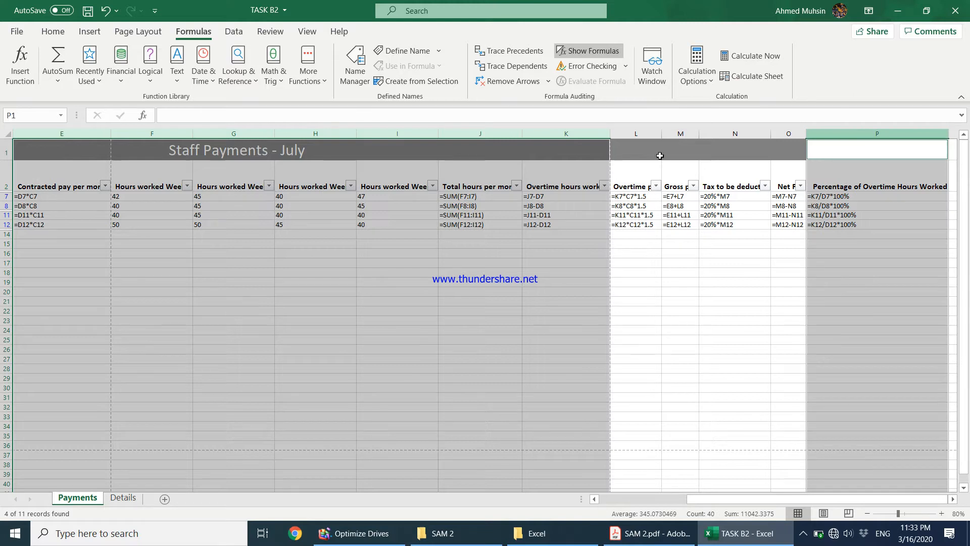
left_click(53, 32)
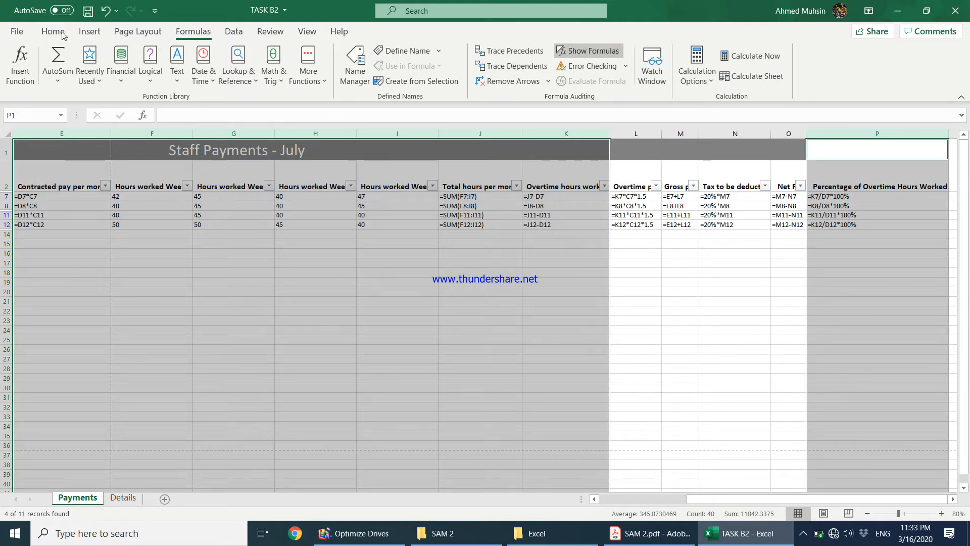
left_click(729, 68)
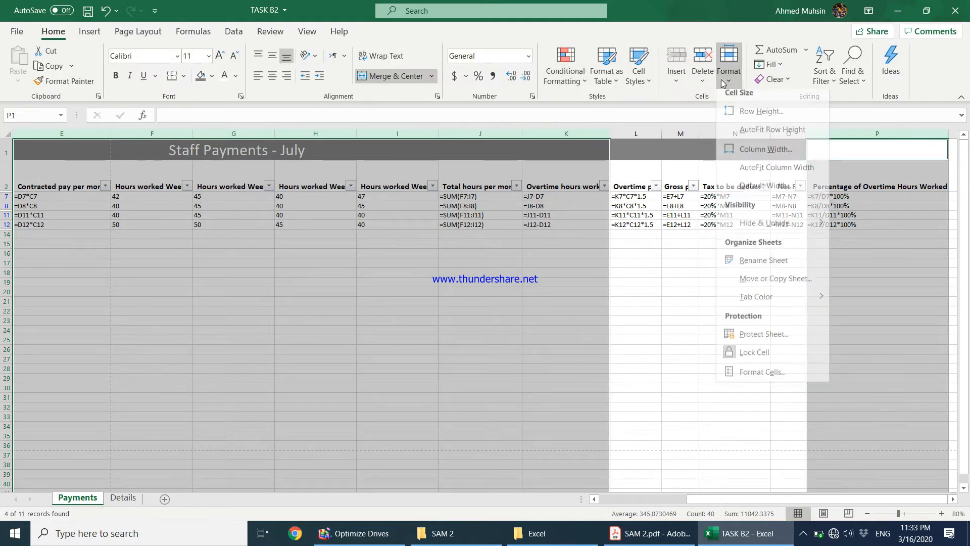
left_click(735, 156)
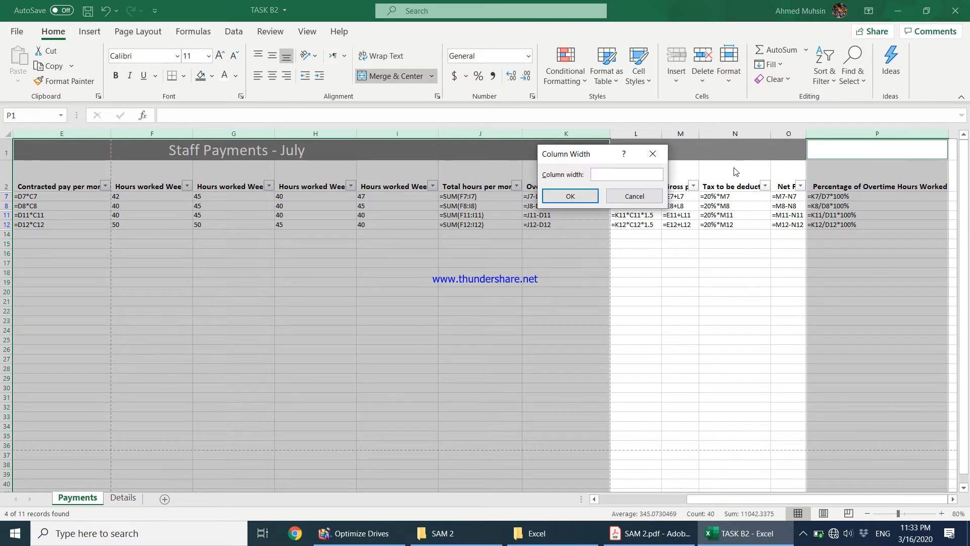
key("Return")
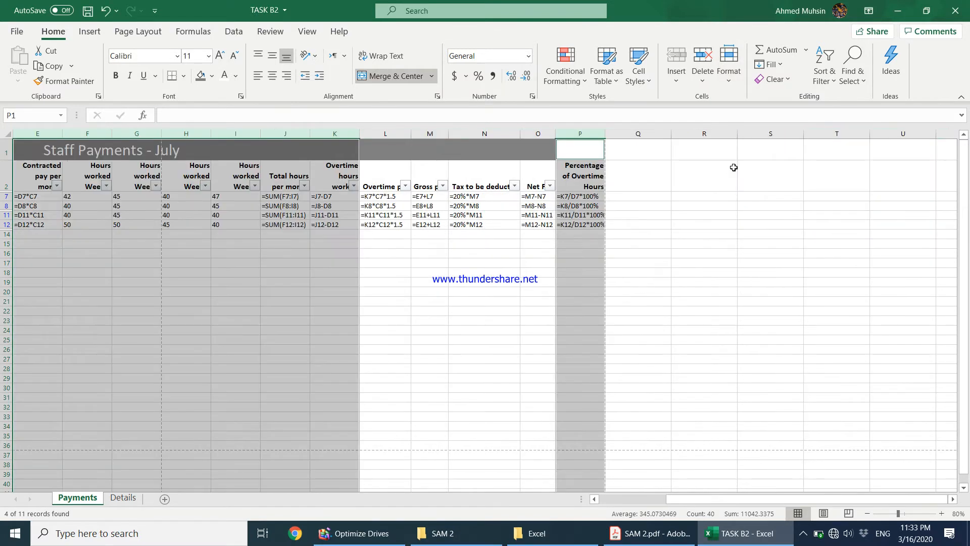
left_click_drag(727, 500, 659, 500)
left_click(738, 151)
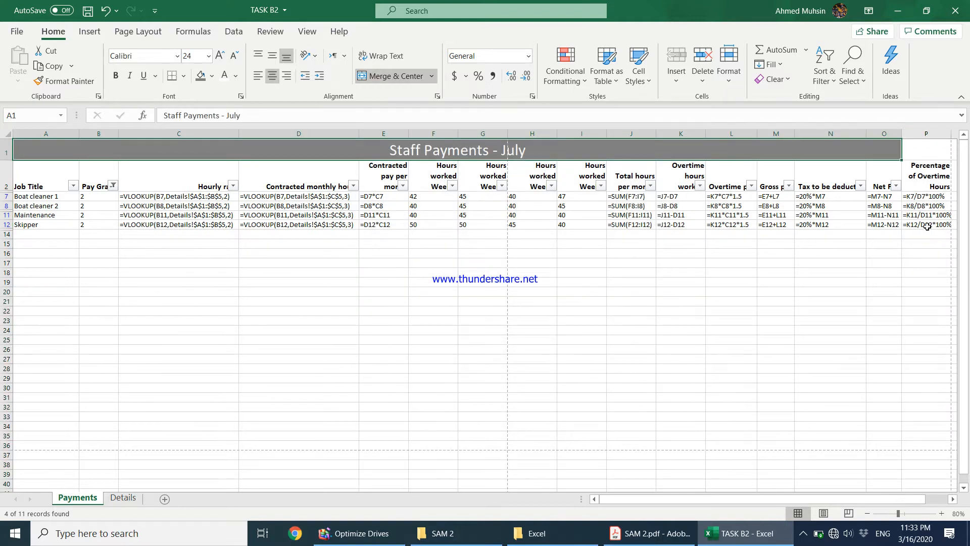
key("ctrl+a")
key("ctrl+p")
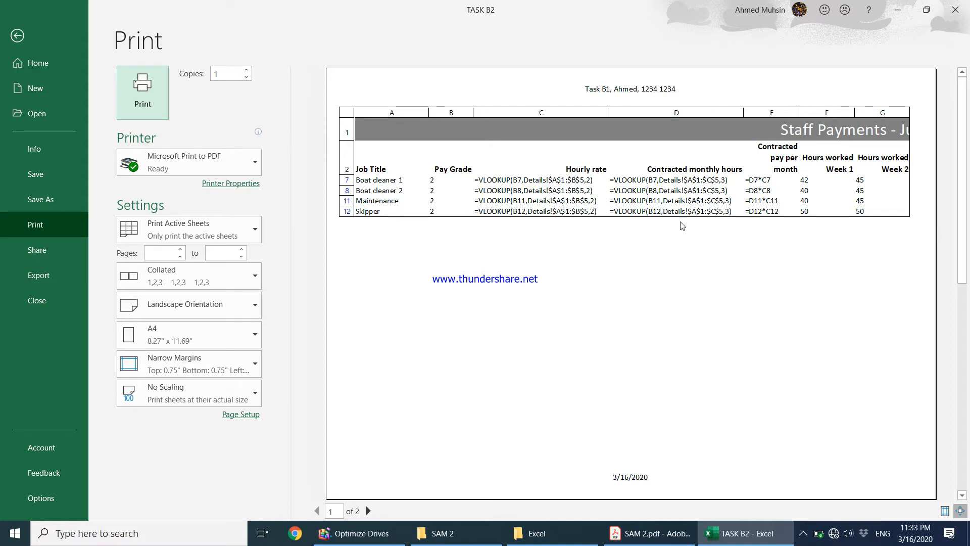
Change print scaling from No Scaling to Fit Sheet on One Page and leave print preview.
left_click(168, 401)
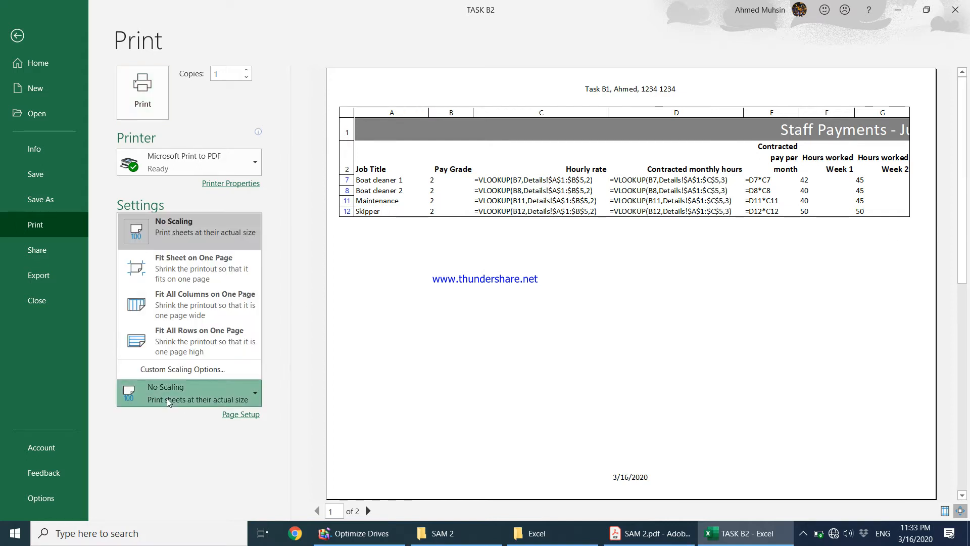
left_click(187, 280)
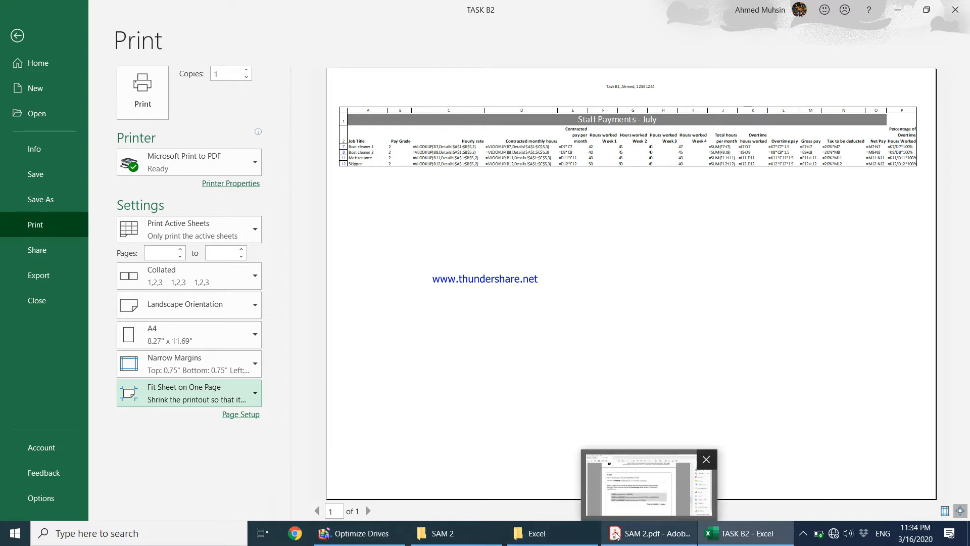
left_click(649, 533)
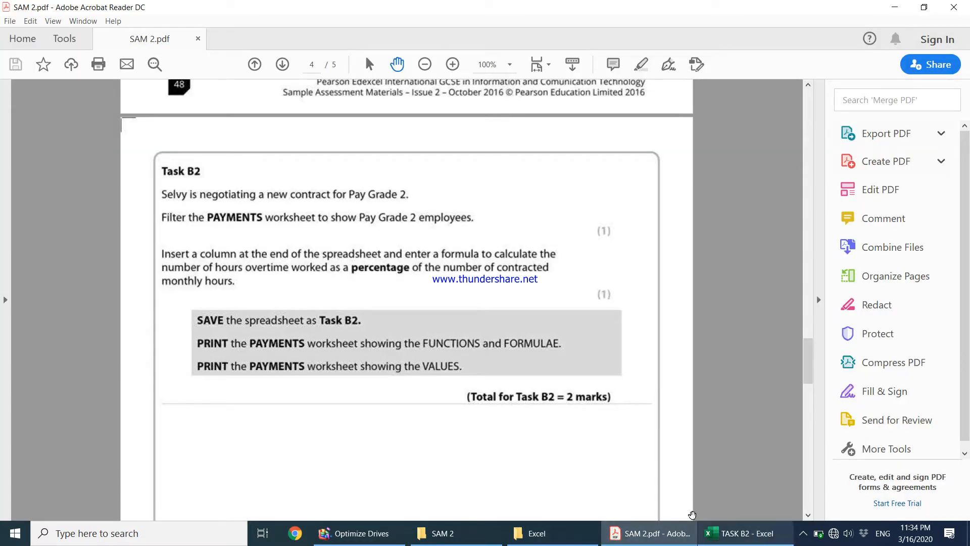
left_click(725, 539)
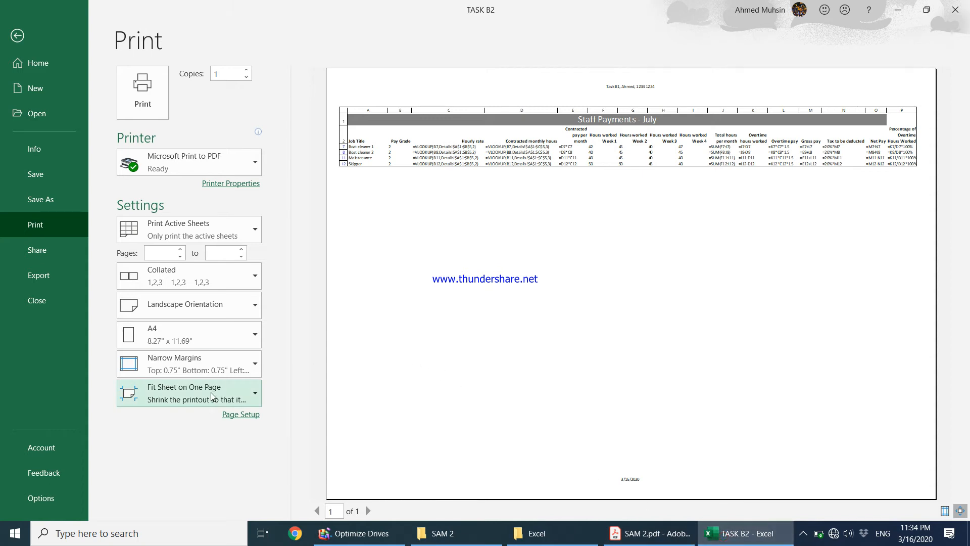
left_click(17, 36)
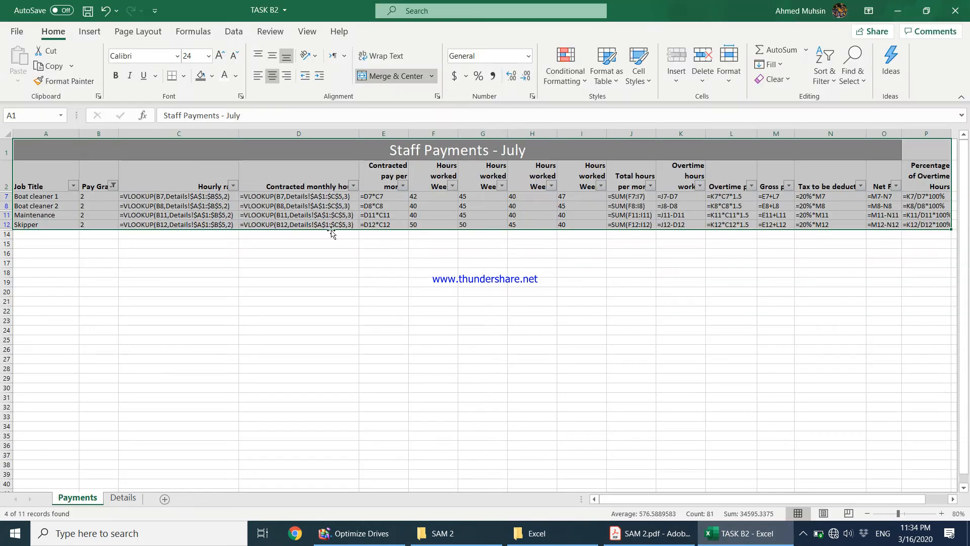
Scroll the SAM 2 PDF down to the Task B3 chart instructions on page 5.
left_click(650, 533)
scroll(505, 404, "down", 5)
scroll(505, 403, "down", 8)
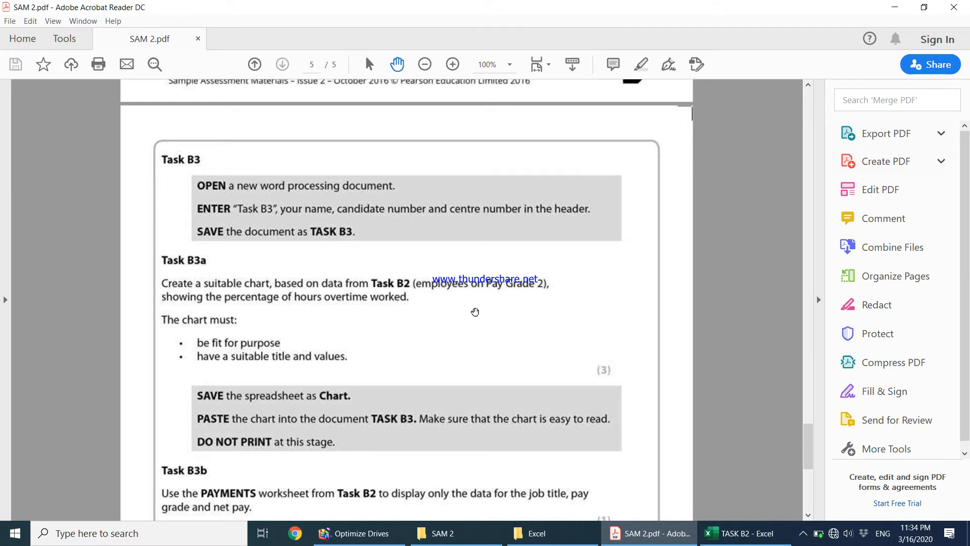
scroll(475, 312, "down", 3)
Add a new Microsoft Word Document to the SAM 2 folder and name it TASK B3.
left_click(468, 535)
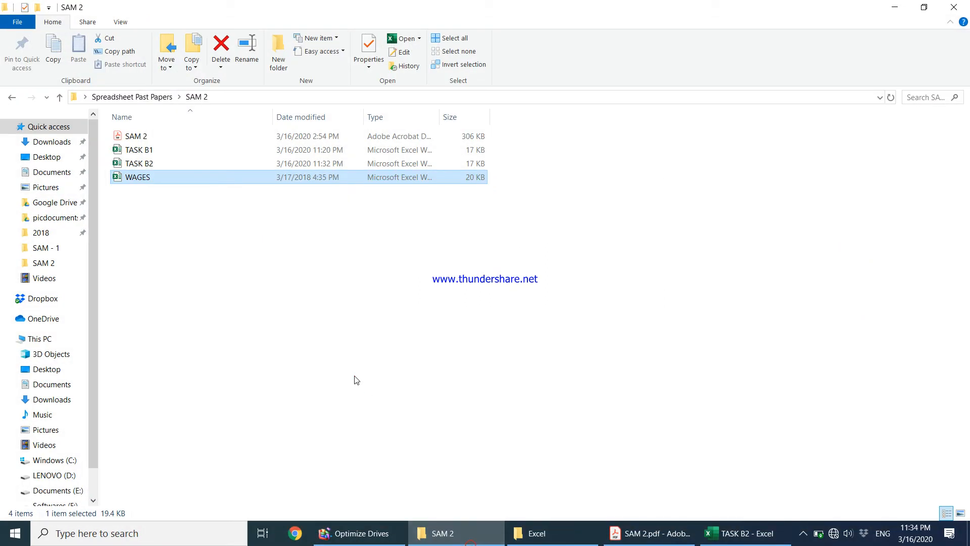
right_click(355, 377)
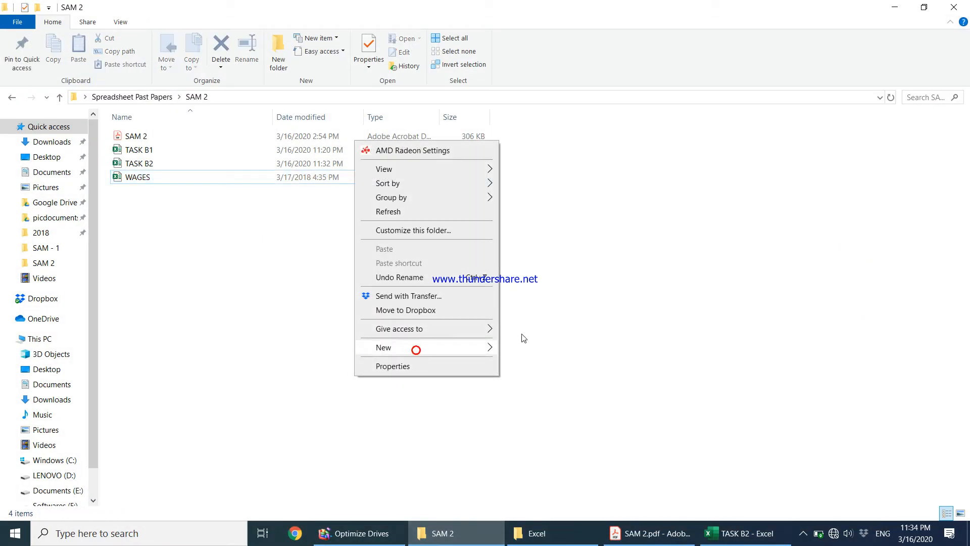
left_click(529, 191)
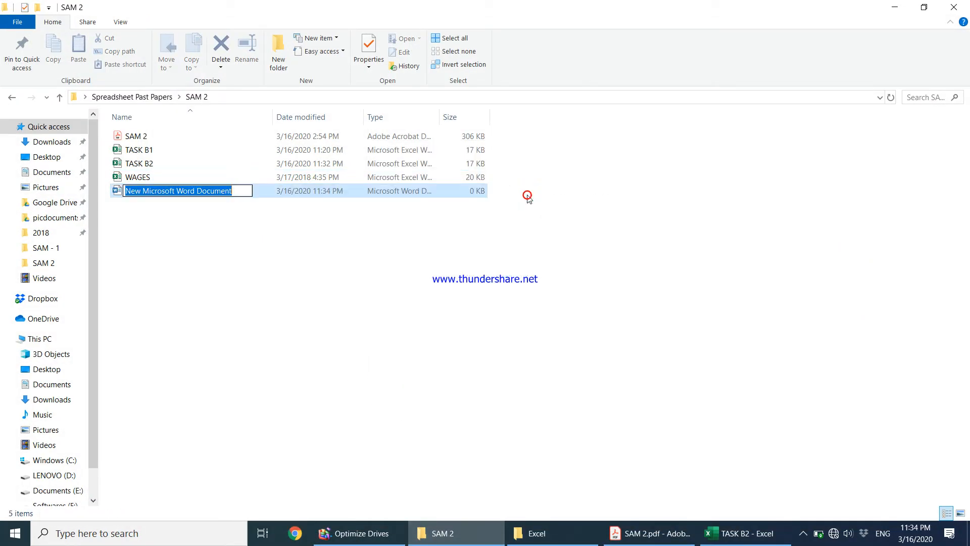
type("TASK B3")
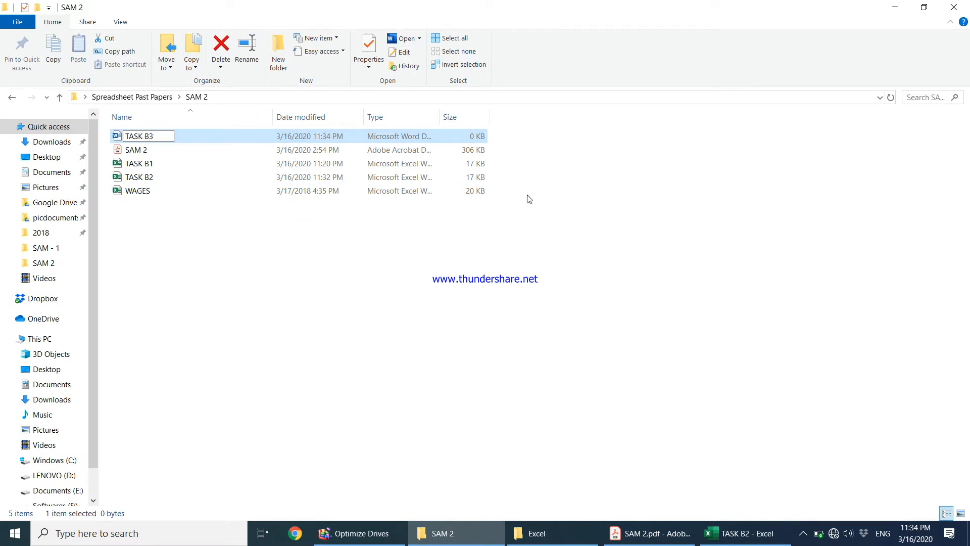
key("Return")
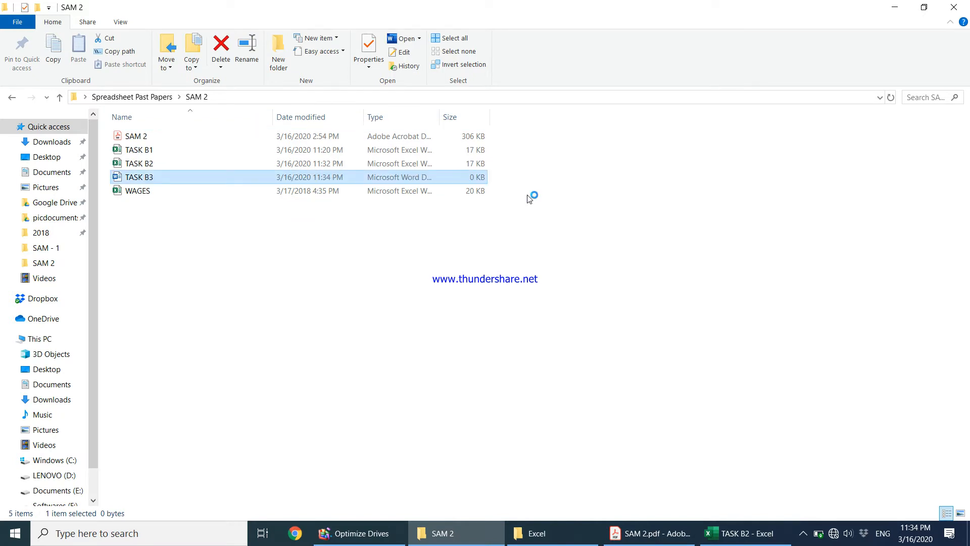
left_click(650, 534)
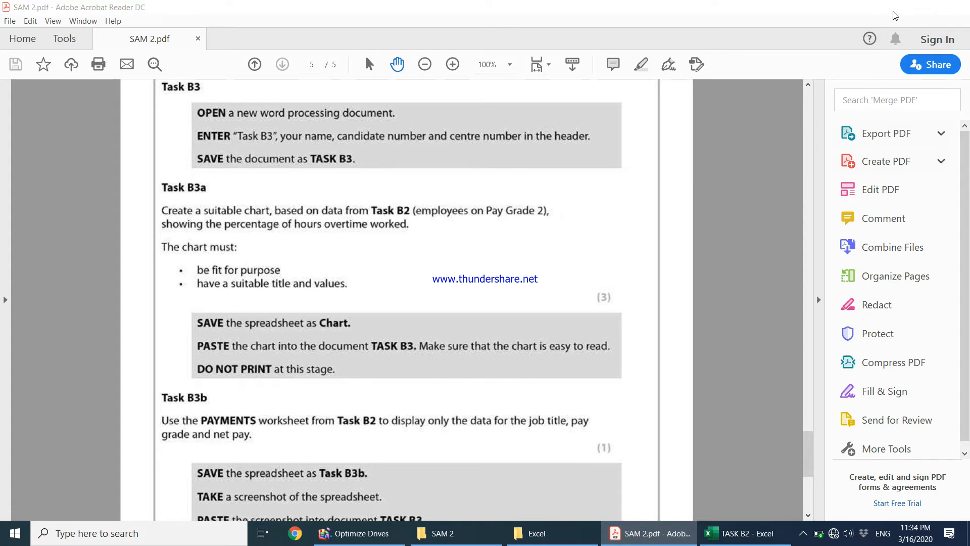
left_click(894, 7)
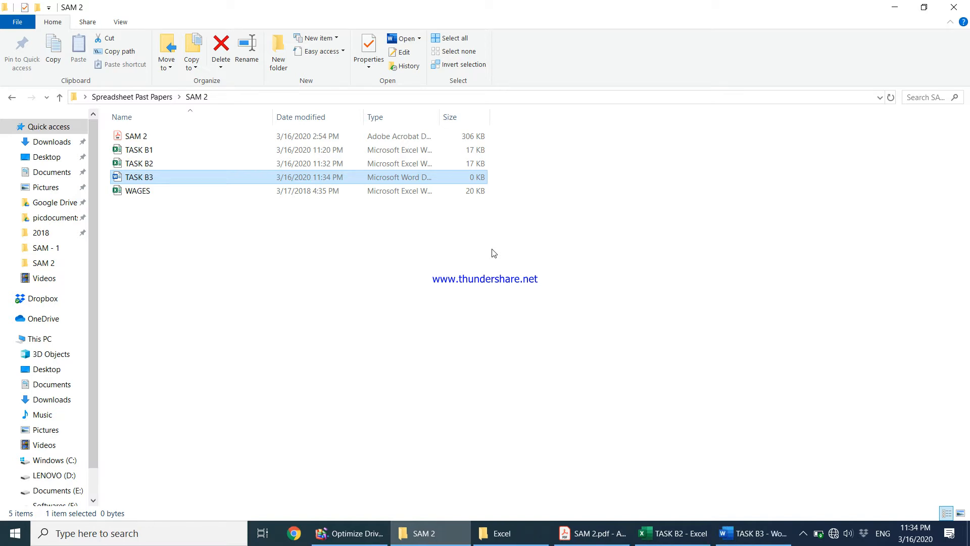
Type Task B3 with the candidate's name and number into the TASK B3 footer and close it.
left_click(736, 535)
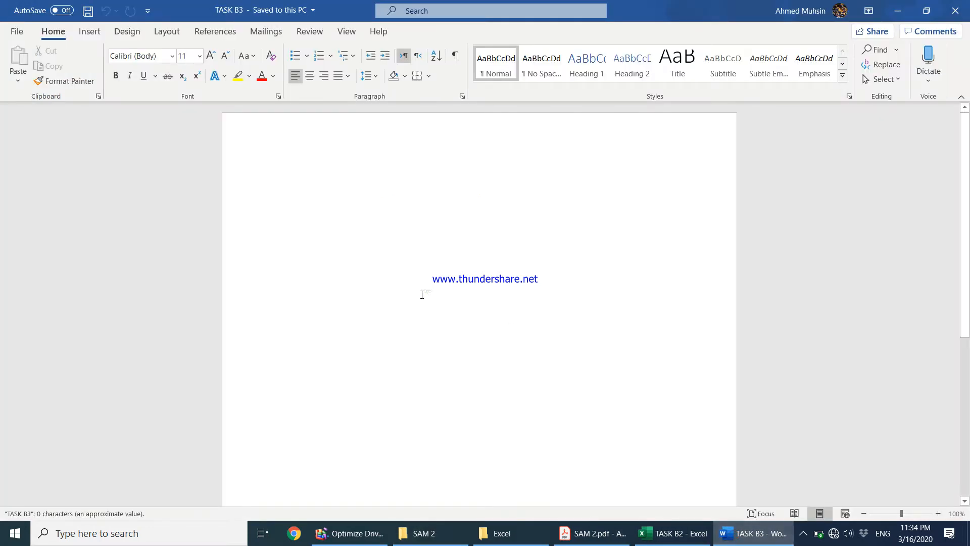
double_click(479, 478)
type("Task B3")
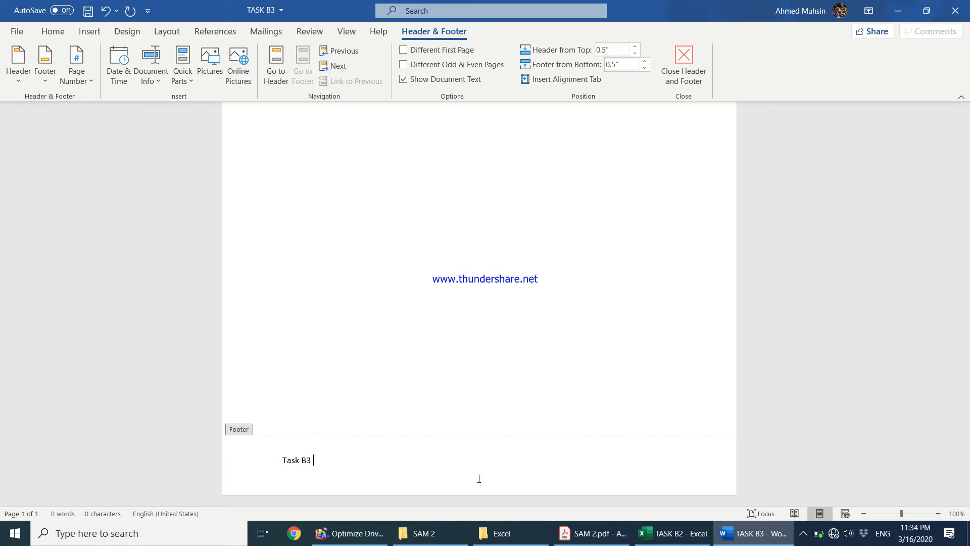
type(" Ahmed, 1234 1234")
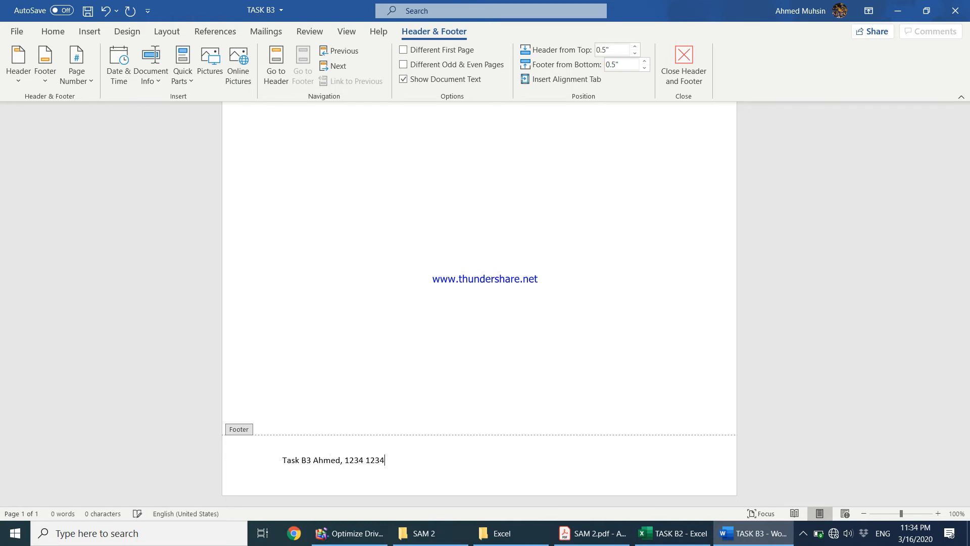
left_click(701, 87)
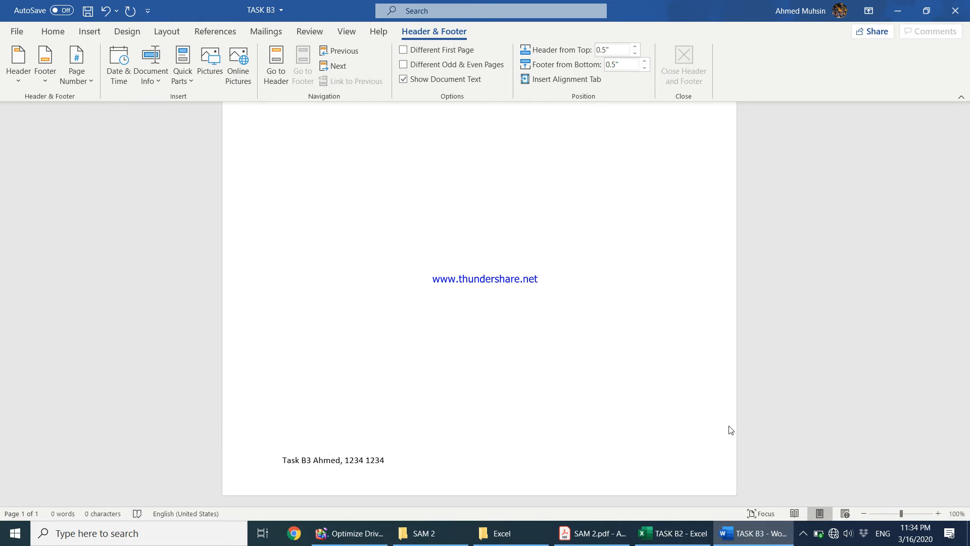
key("alt+Tab")
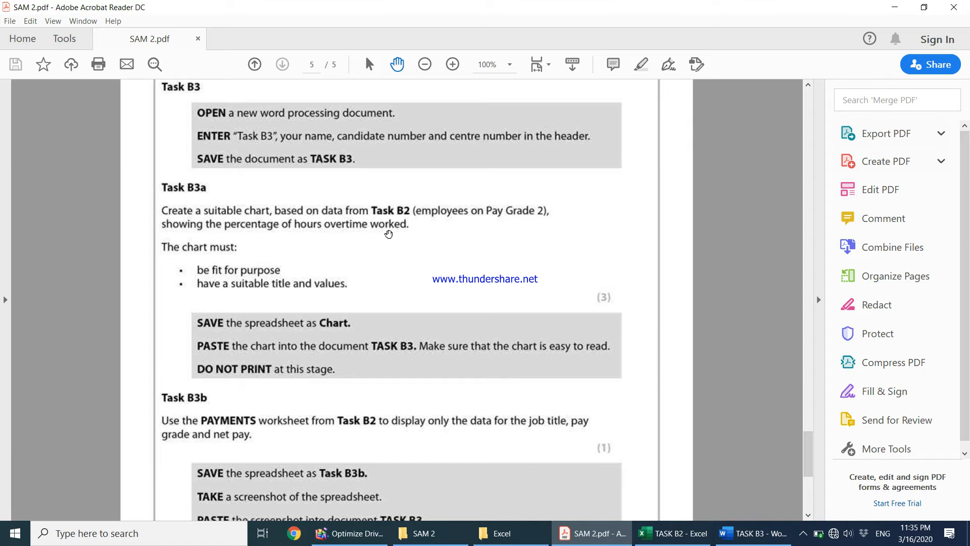
left_click(753, 533)
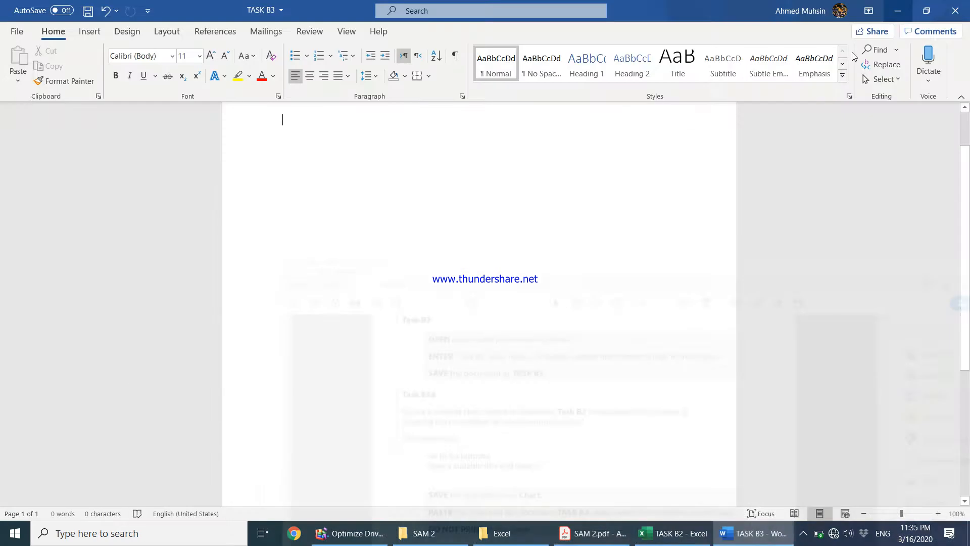
left_click(672, 533)
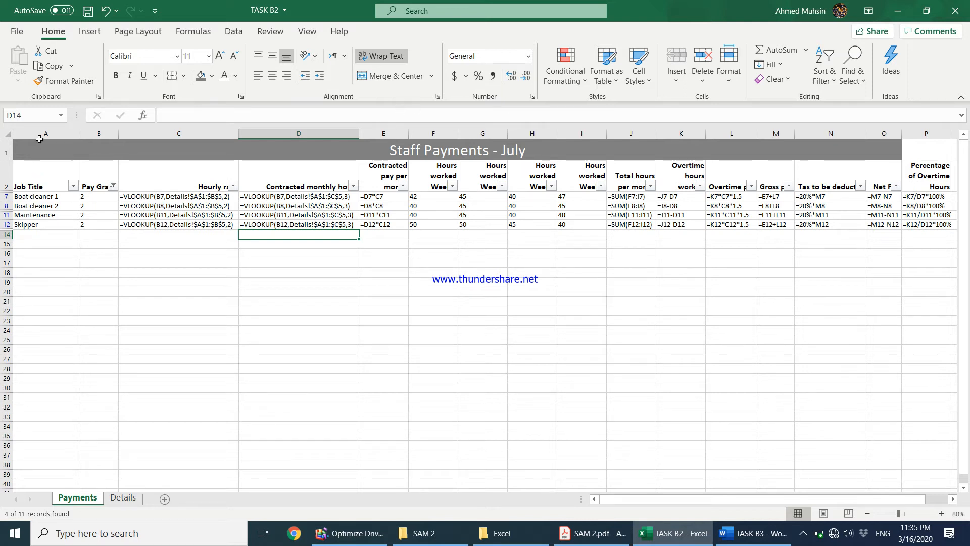
Turn off Show Formulas, autofit all columns, and select Job Titles A2:A12 plus percentages P2:P12.
left_click(138, 31)
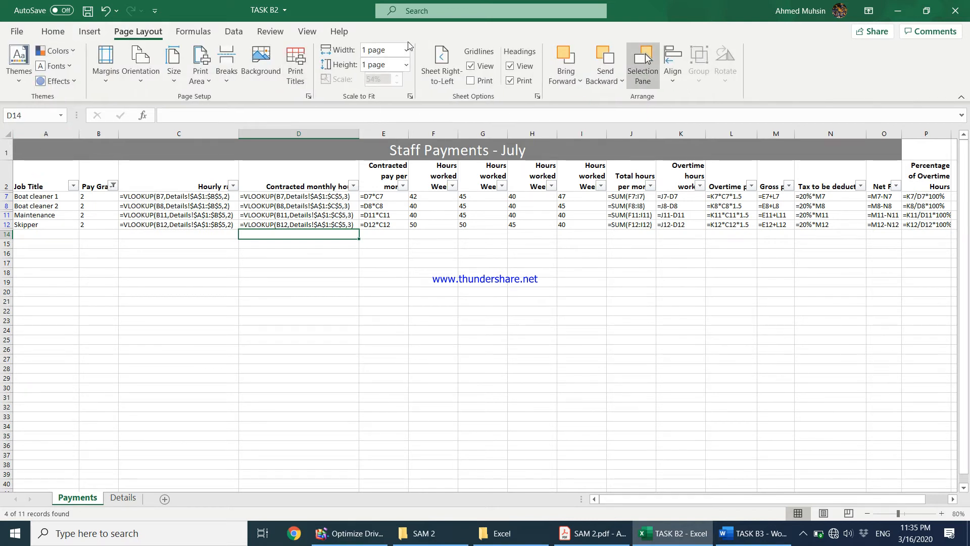
left_click(193, 31)
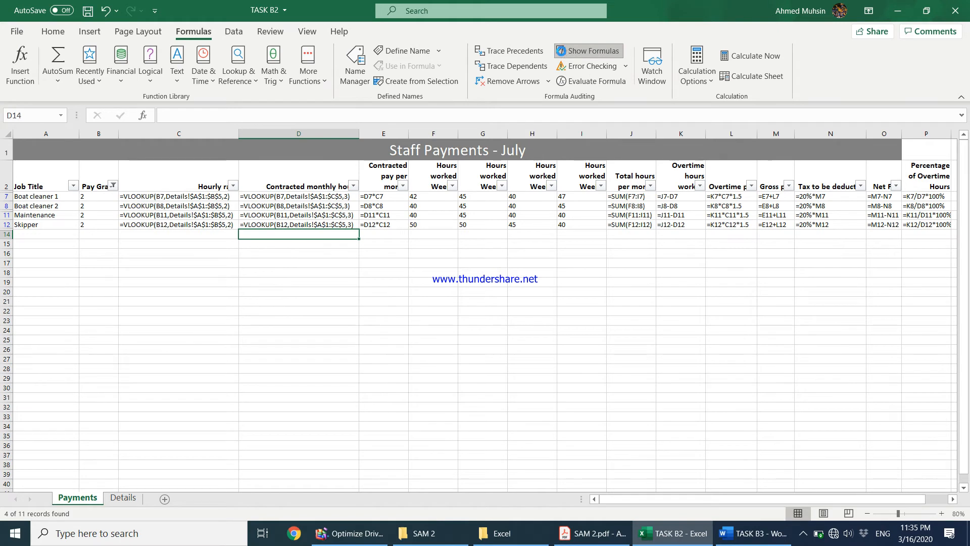
left_click(589, 50)
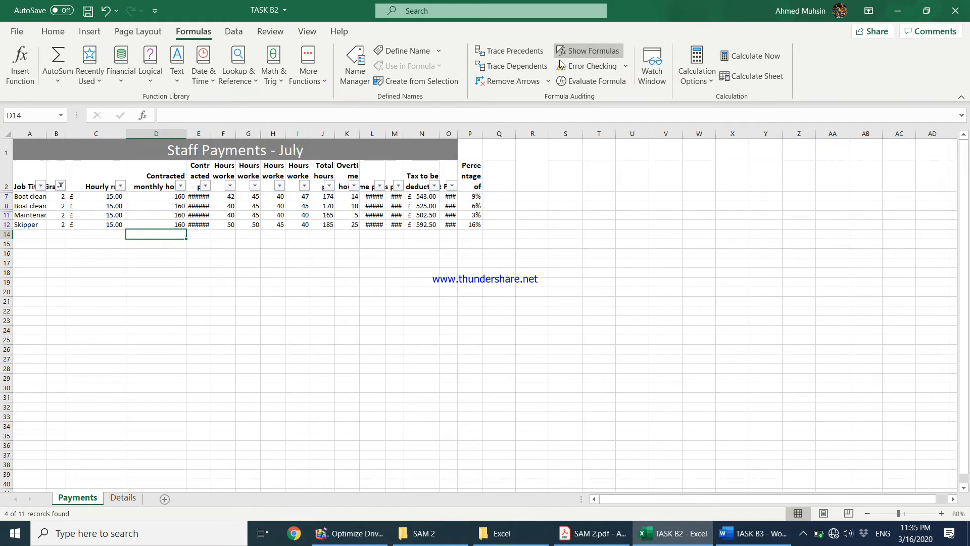
left_click(6, 134)
double_click(45, 137)
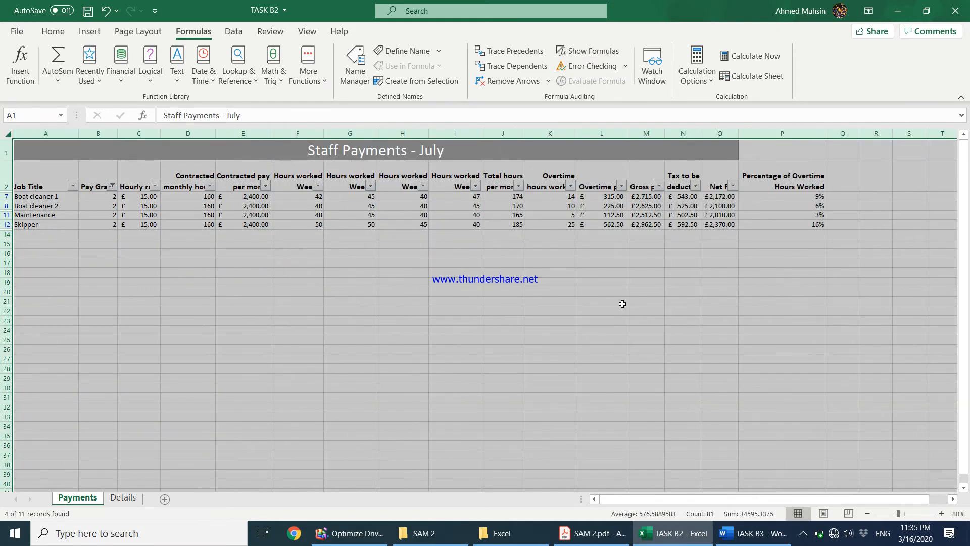
left_click(620, 329)
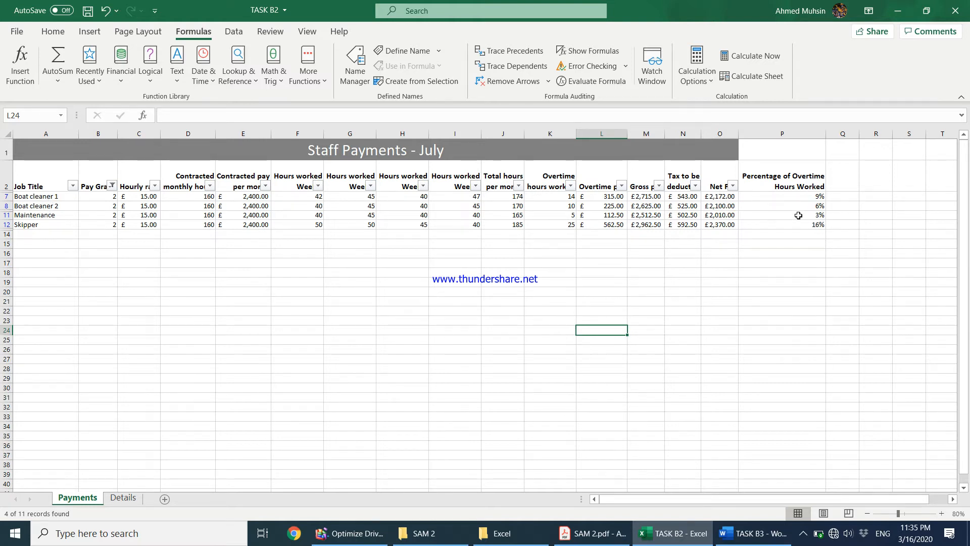
left_click_drag(45, 172, 49, 224)
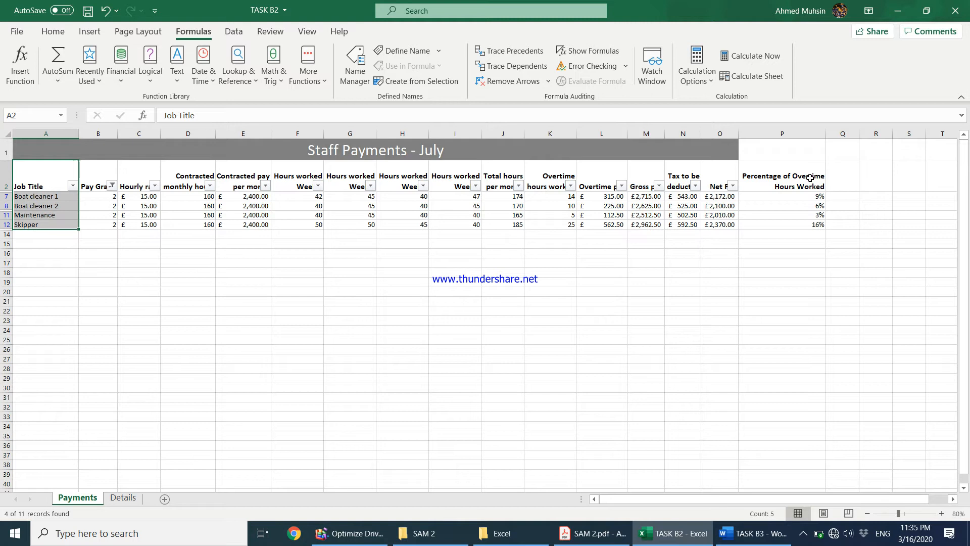
left_click_drag(810, 178, 816, 226)
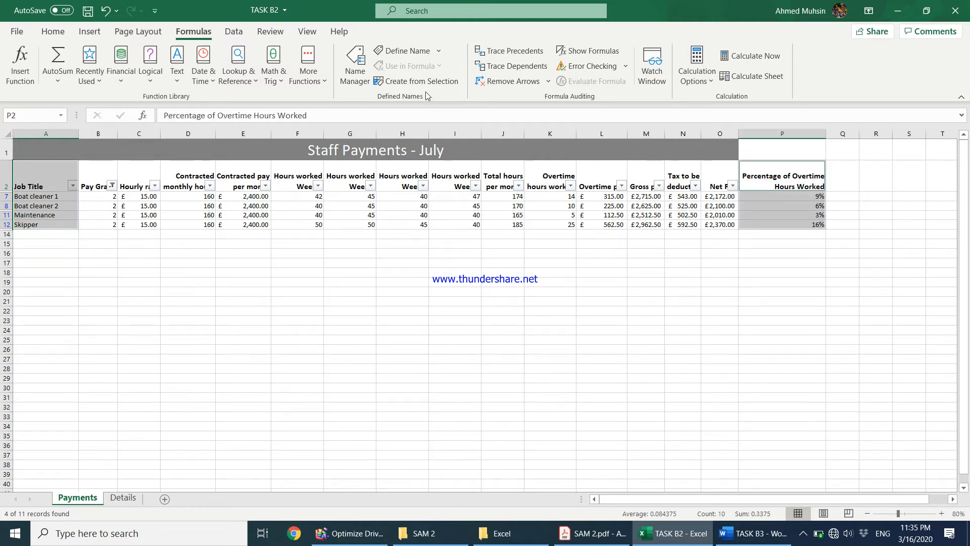
Insert a clustered column chart of the four Pay Grade 2 jobs' overtime percentages.
left_click(90, 32)
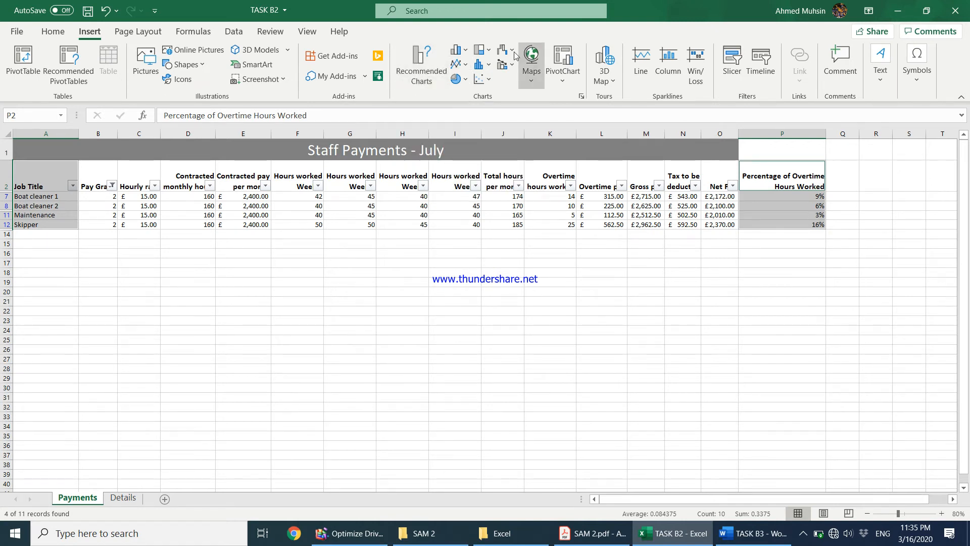
left_click(426, 81)
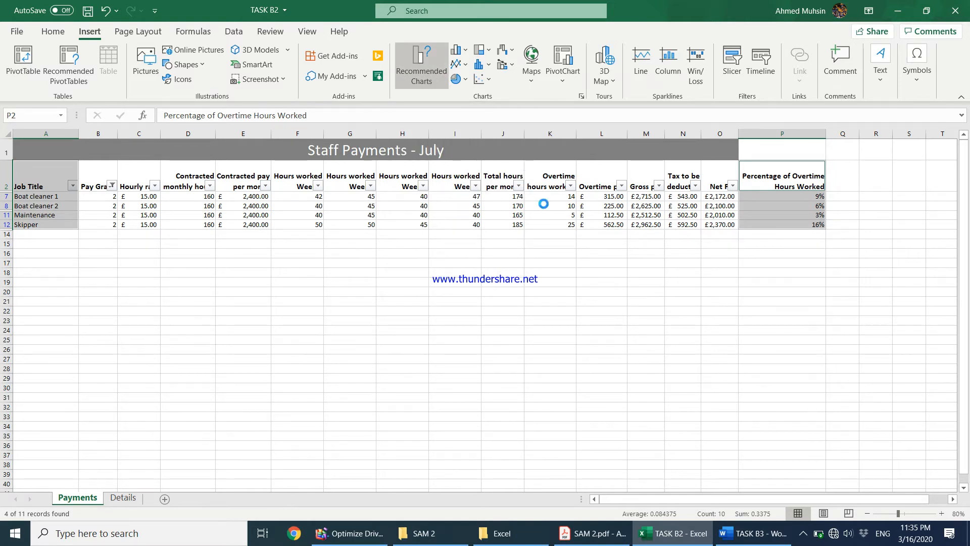
left_click_drag(433, 86, 568, 95)
left_click(487, 263)
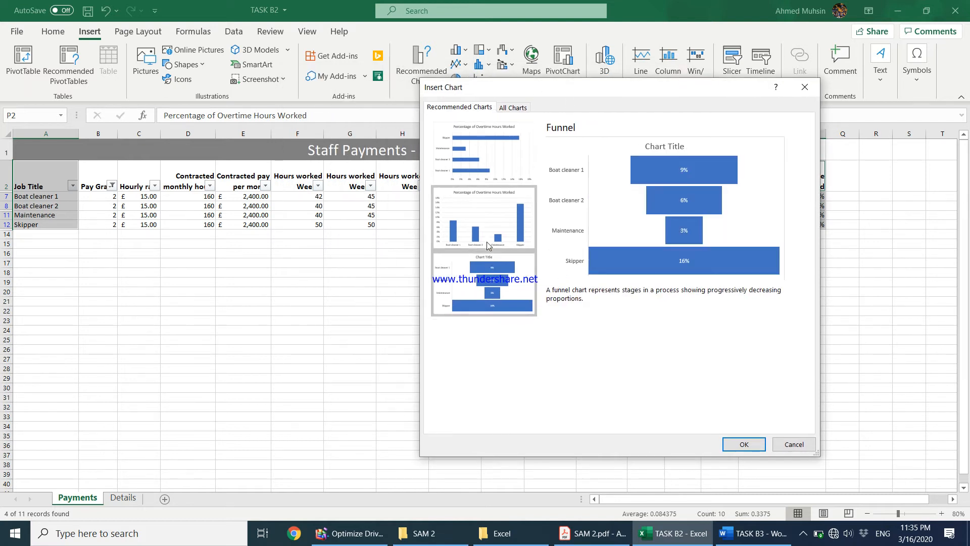
left_click(489, 230)
left_click(488, 193)
left_click(489, 231)
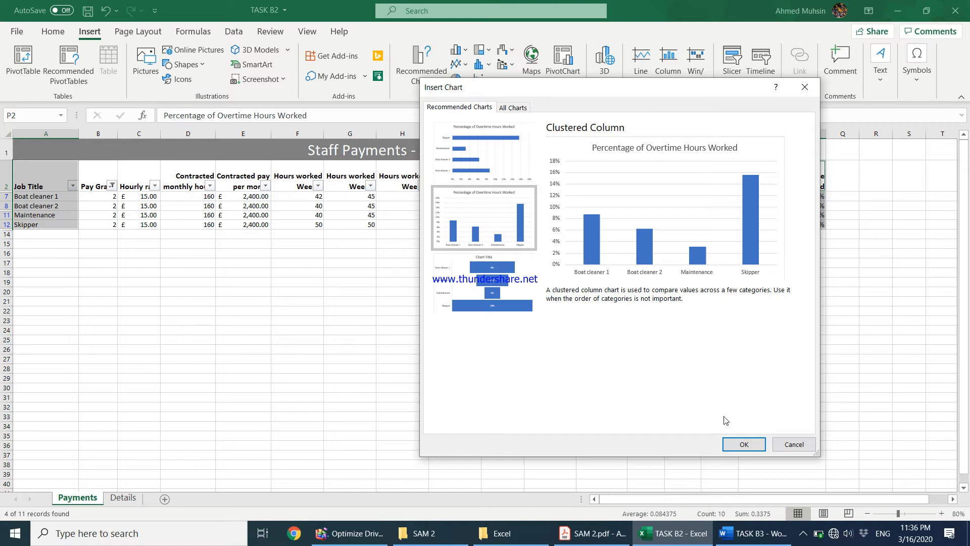
left_click(738, 444)
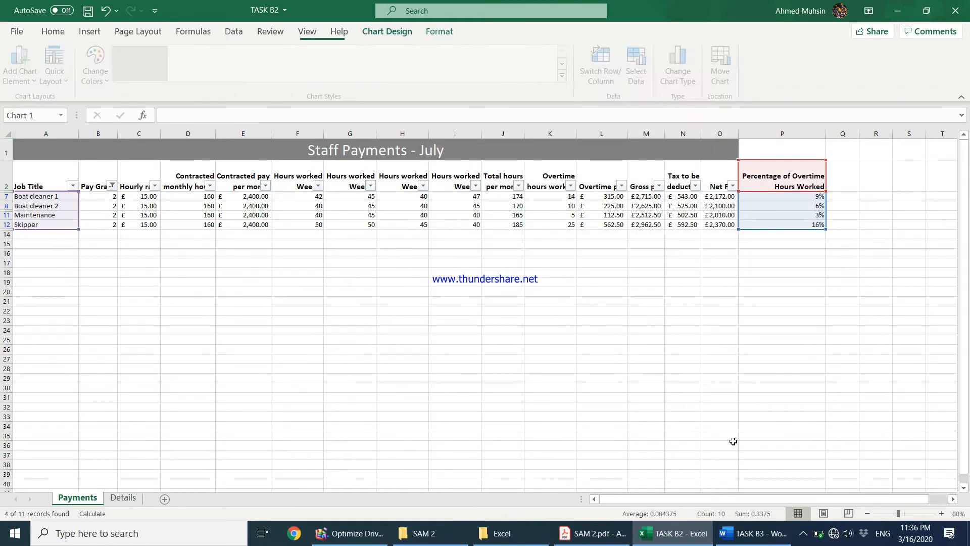
Check the chart requirements in the instructions, then place the cursor inside the chart title.
left_click(599, 540)
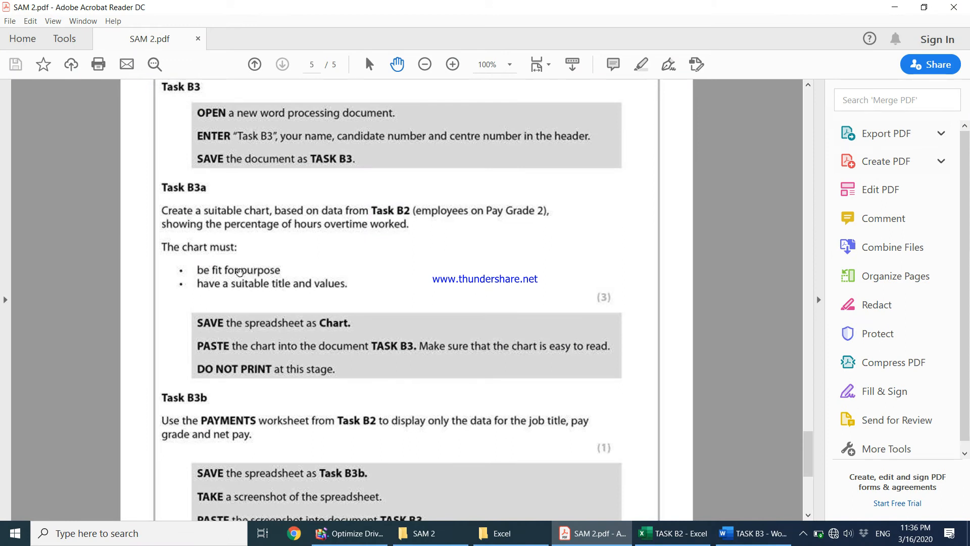
left_click(672, 533)
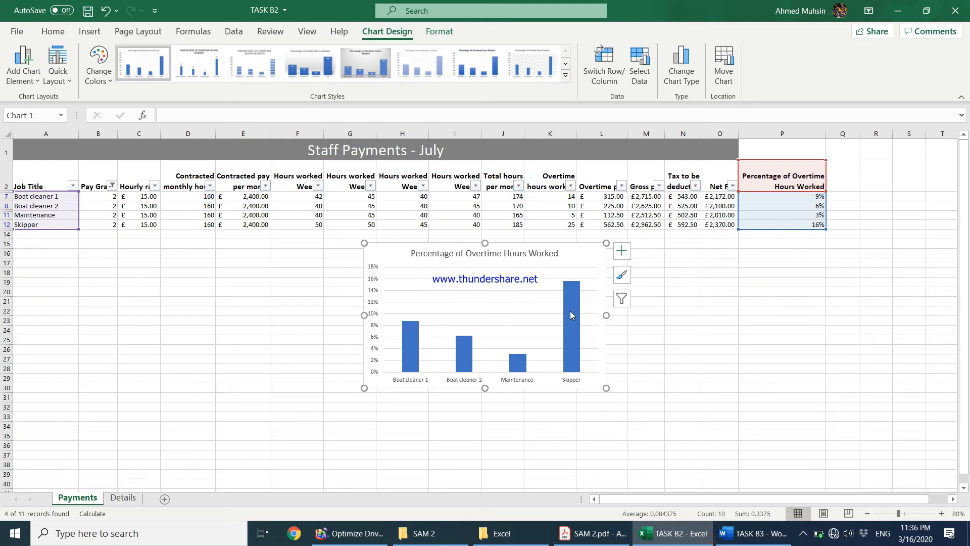
left_click(505, 254)
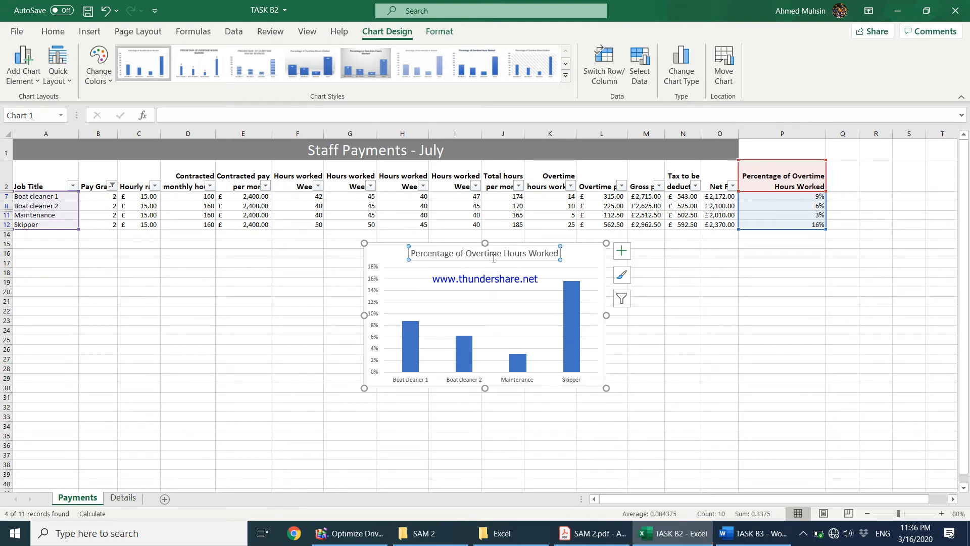
left_click(558, 253)
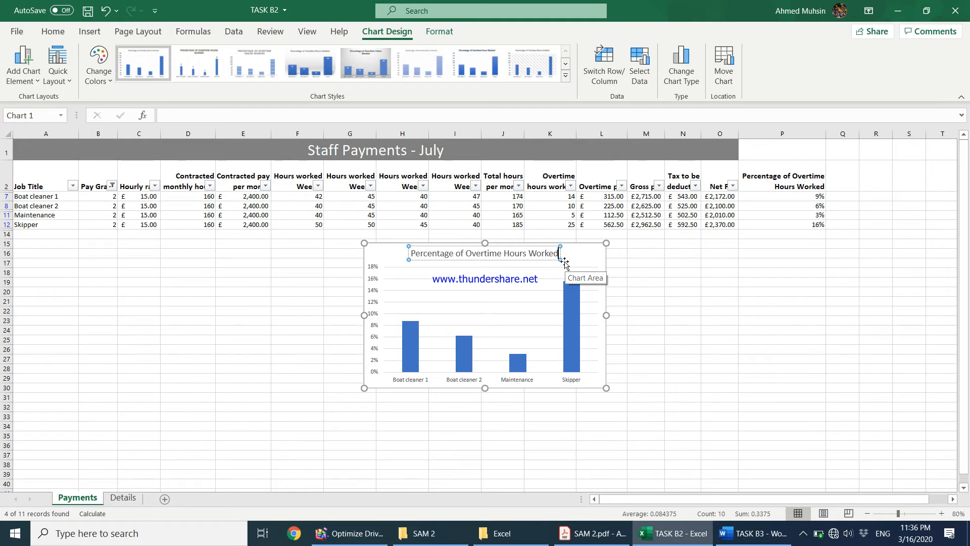
Extend the title to end 'Employees of Pay Grade 2' and make it bold and underlined.
type("of Overtime Hours Worked fo Em")
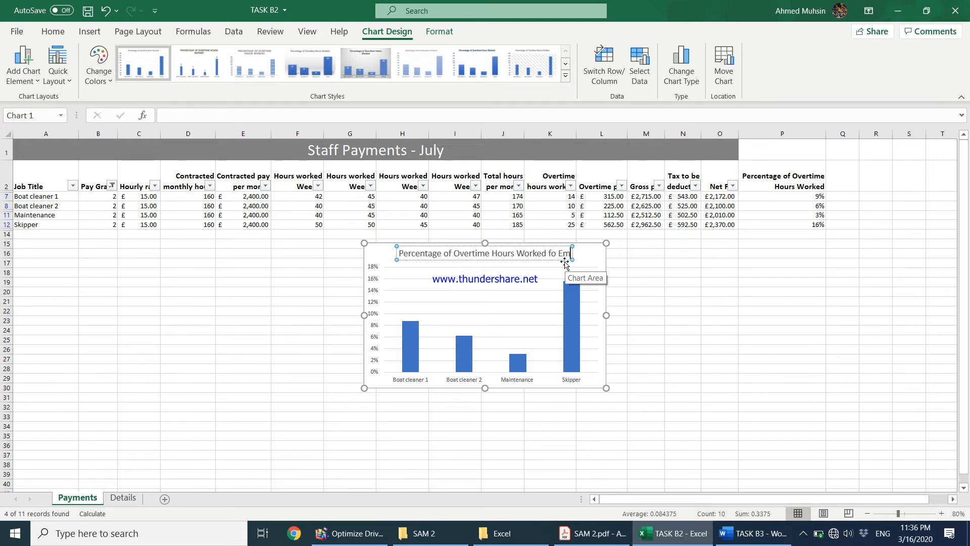
type("ployees of Pay Grade 2")
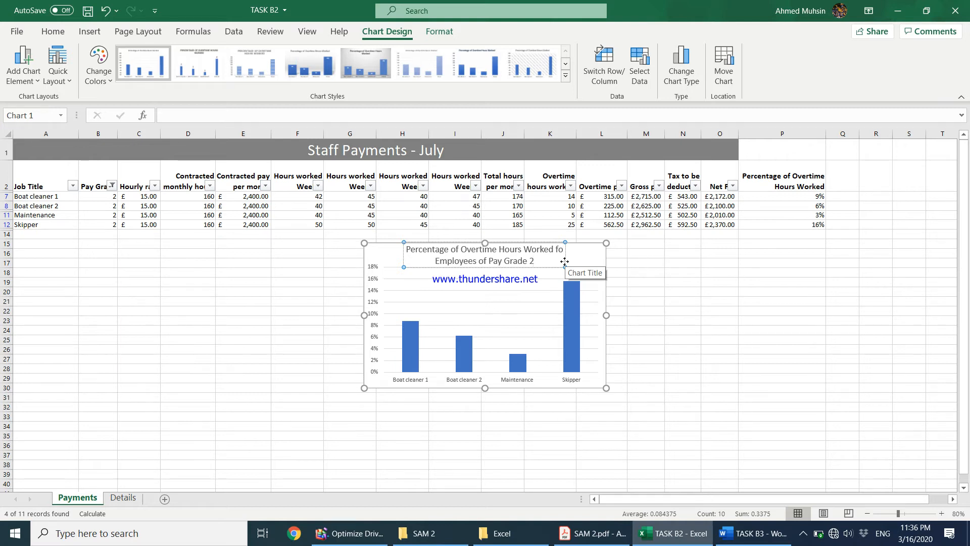
triple_click(542, 261)
key("ctrl+b")
key("ctrl+u")
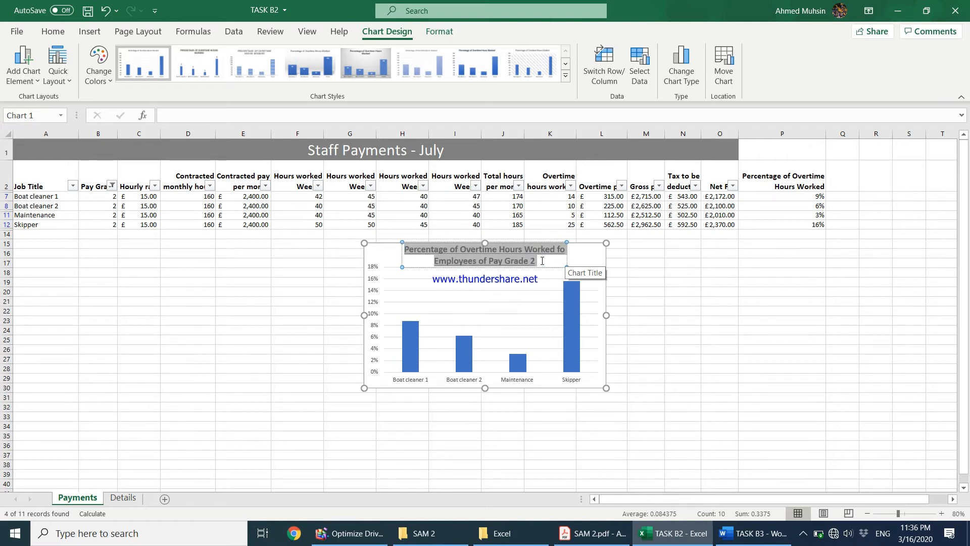
left_click(600, 315)
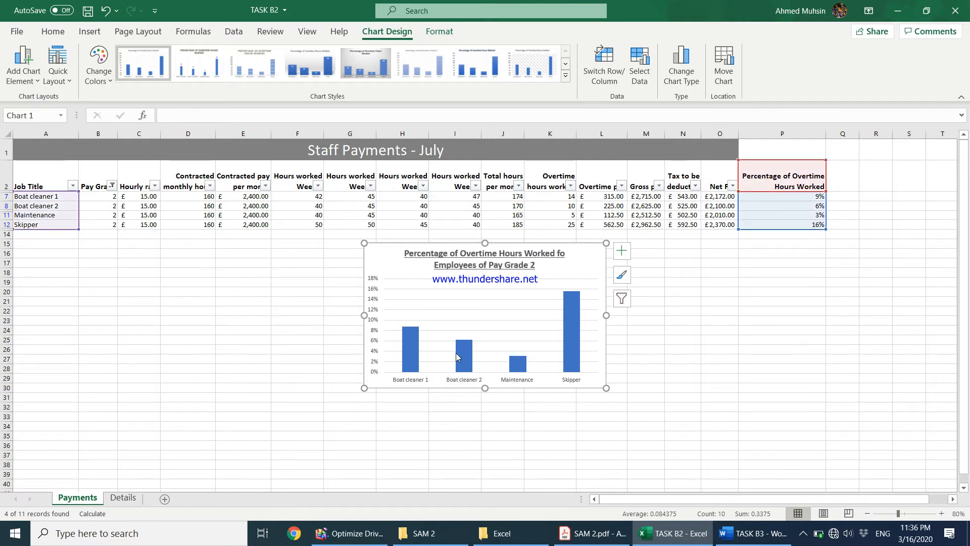
Add axis titles 'Job Title' (horizontal) and 'Percentage of Overtime Hours Worked' (vertical).
left_click(629, 253)
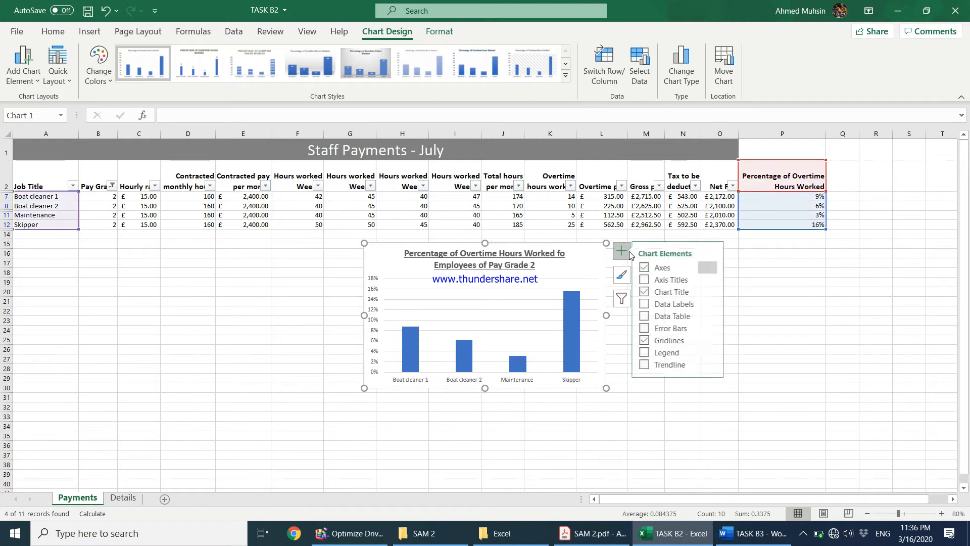
left_click(651, 280)
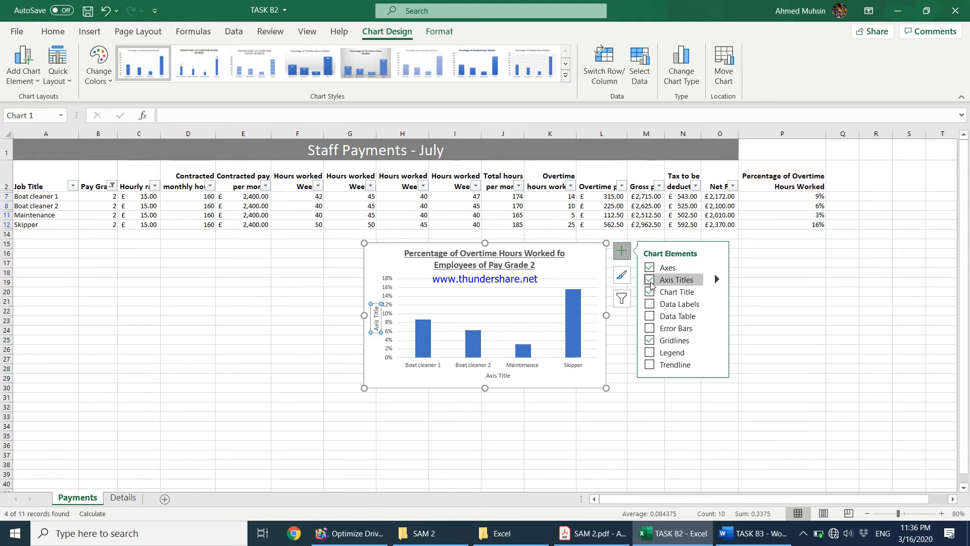
left_click(501, 382)
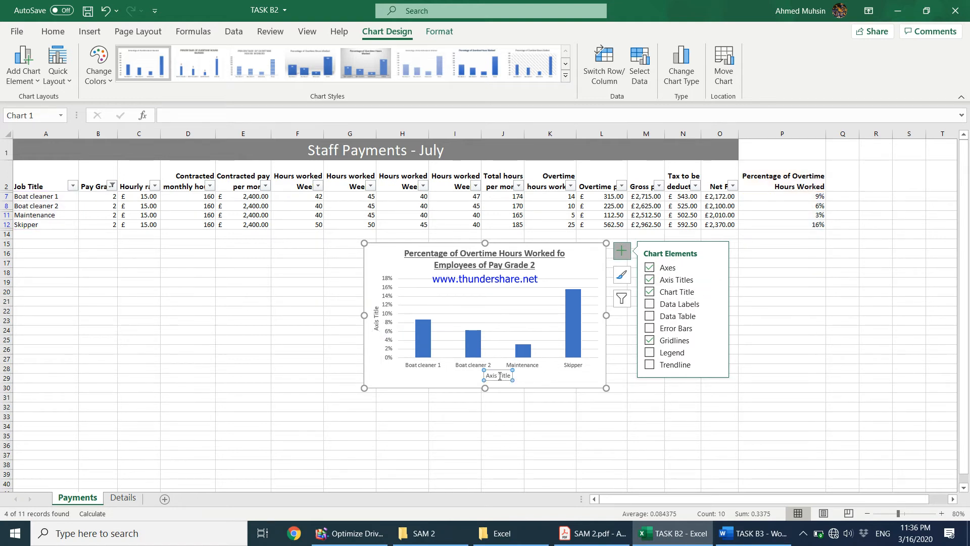
double_click(504, 376)
triple_click(500, 378)
type("Job Title")
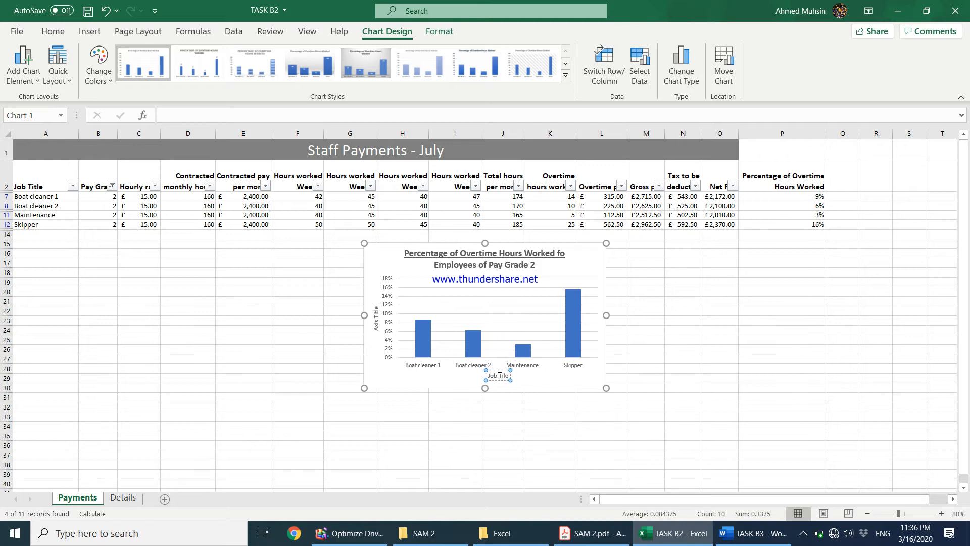
left_click(374, 324)
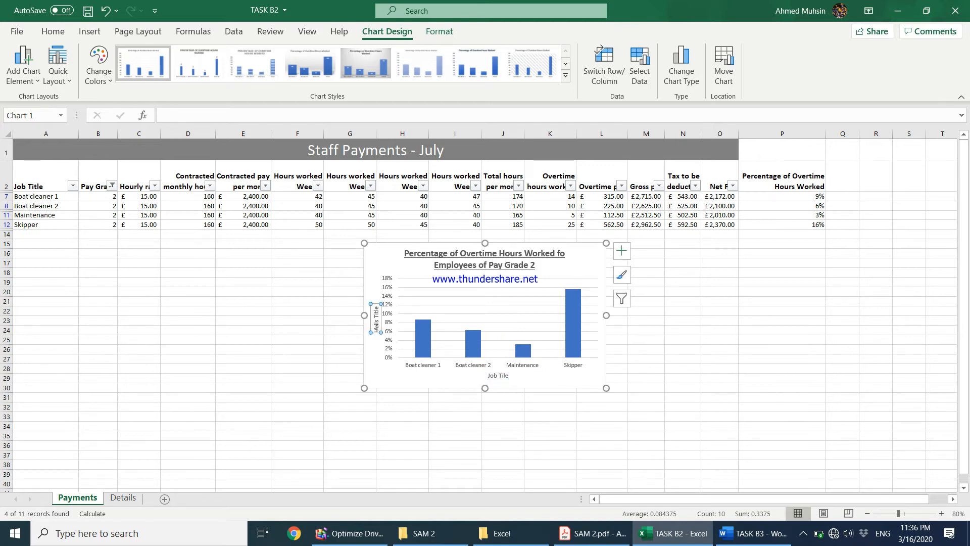
double_click(377, 329)
left_click(377, 331)
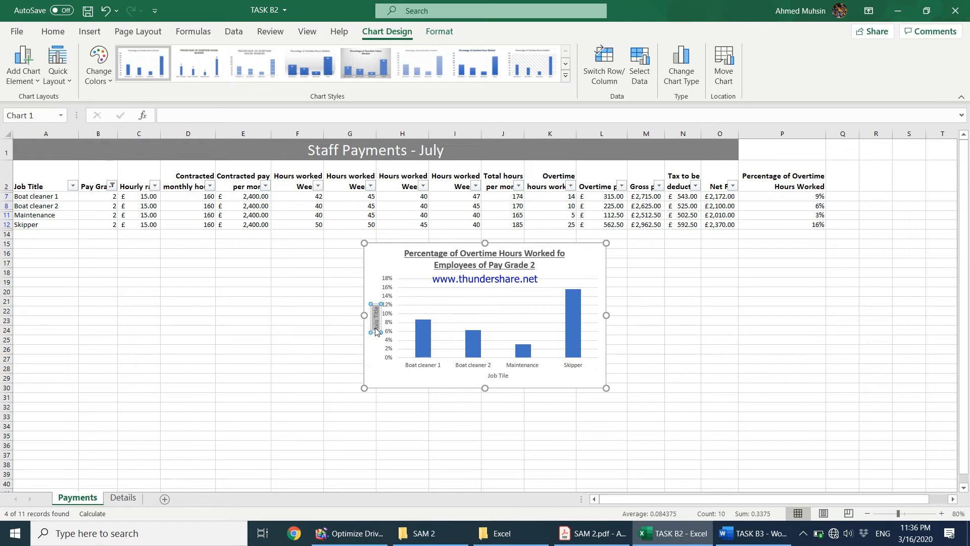
type("Percentage of")
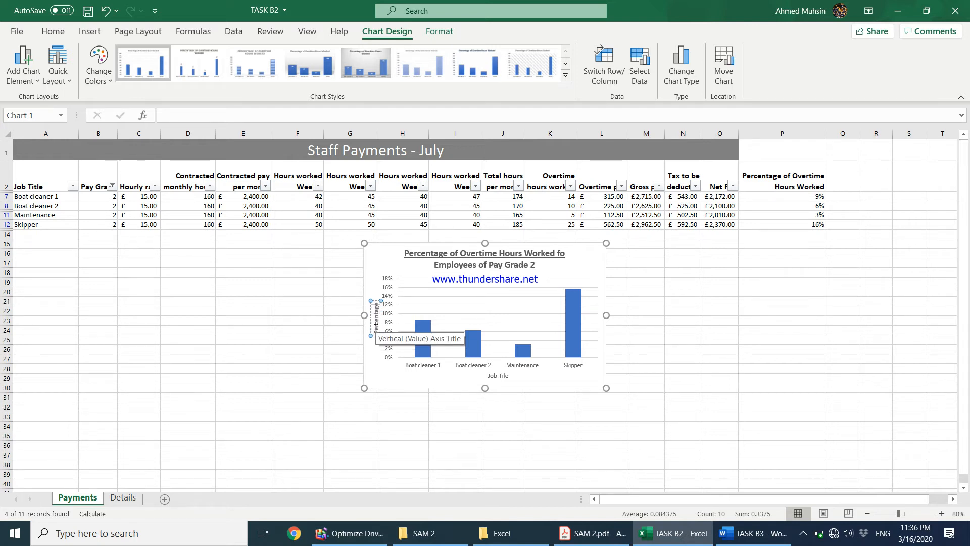
type(" Overtime Hou")
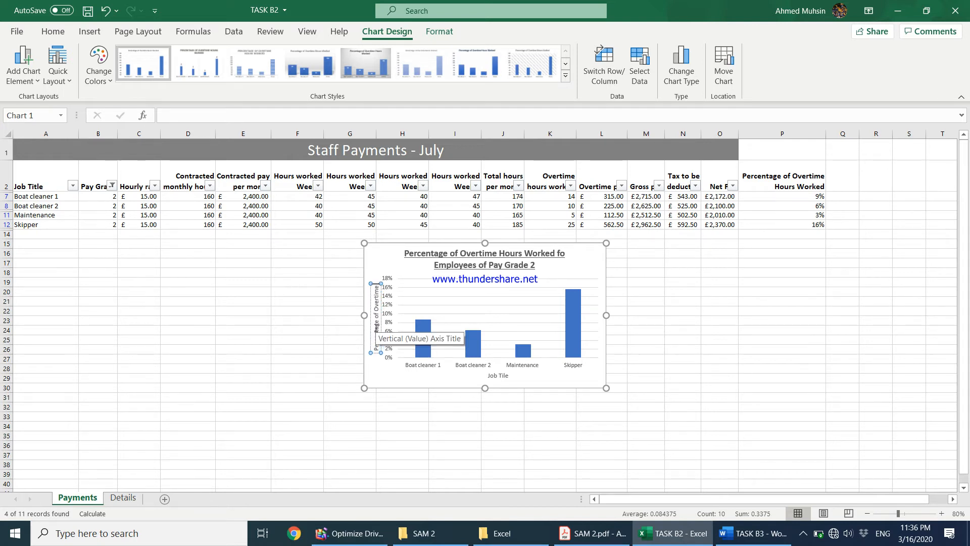
type("rs Worked")
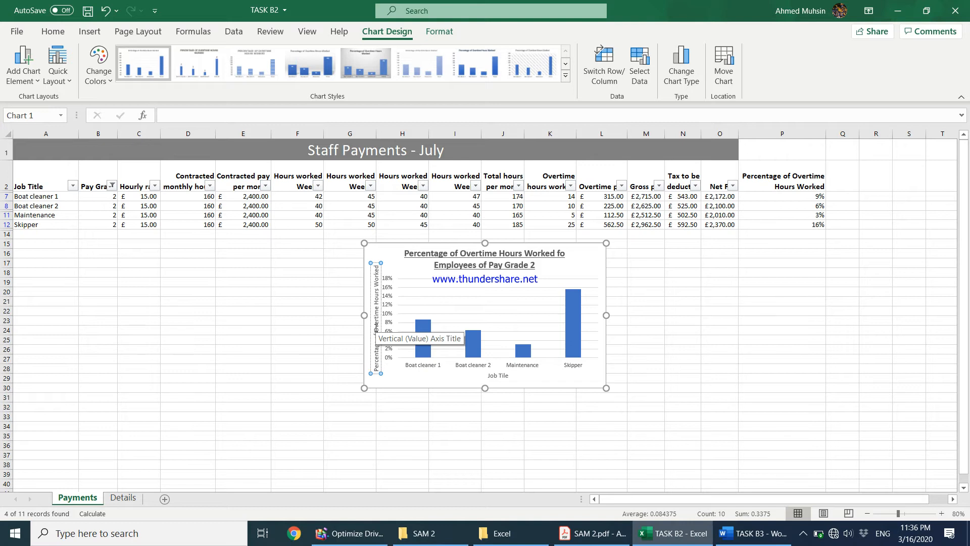
Enlarge the chart and add data labels showing 9%, 6%, 3% and 16% on the bars.
left_click(426, 444)
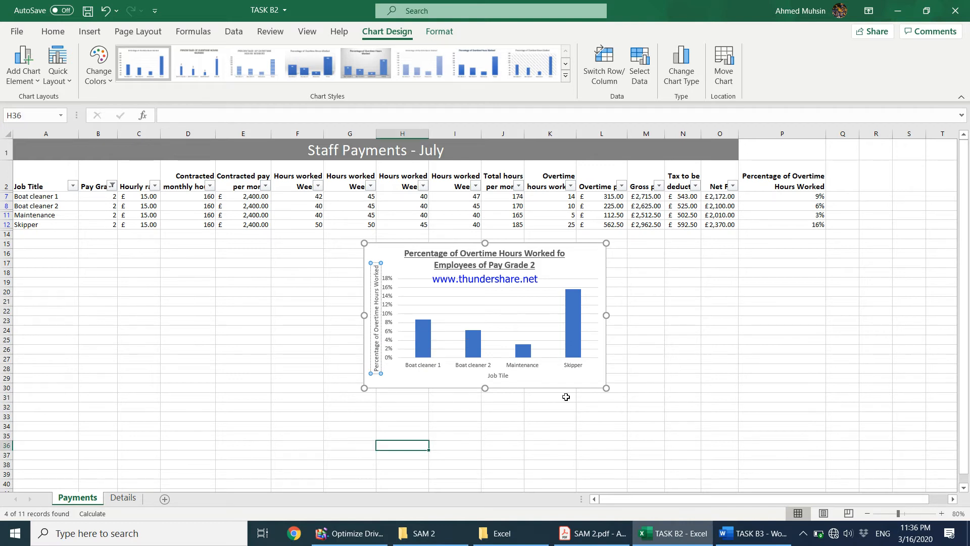
left_click(607, 387)
left_click_drag(607, 387, 746, 446)
left_click(762, 250)
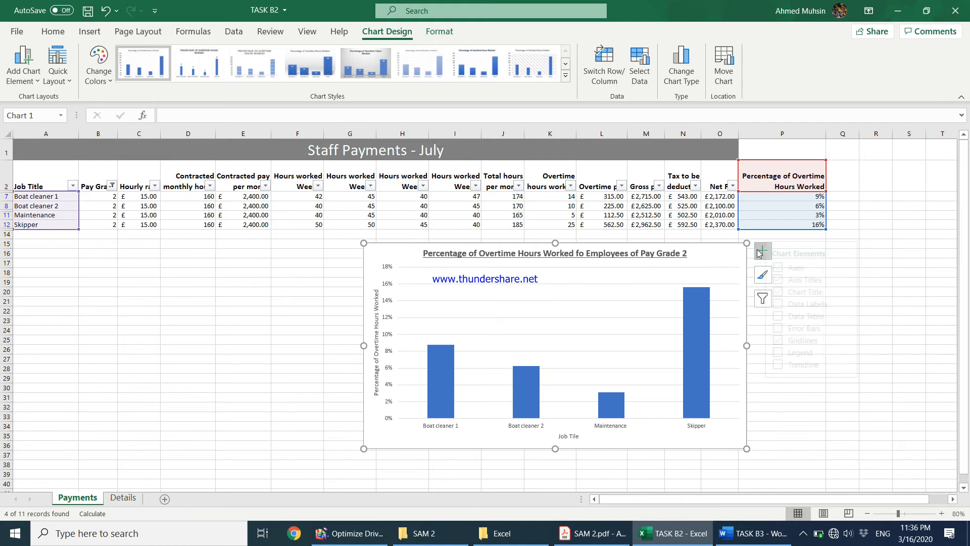
left_click(791, 303)
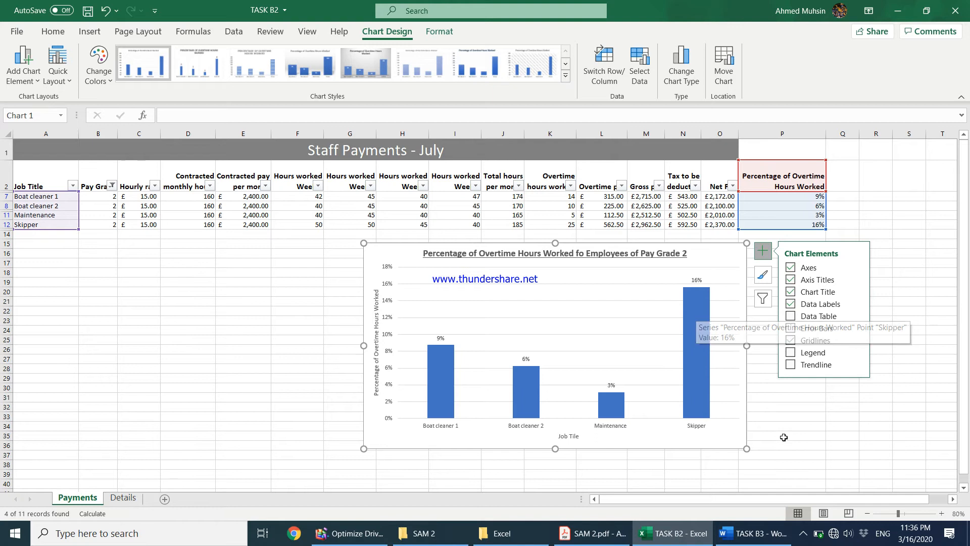
left_click(608, 540)
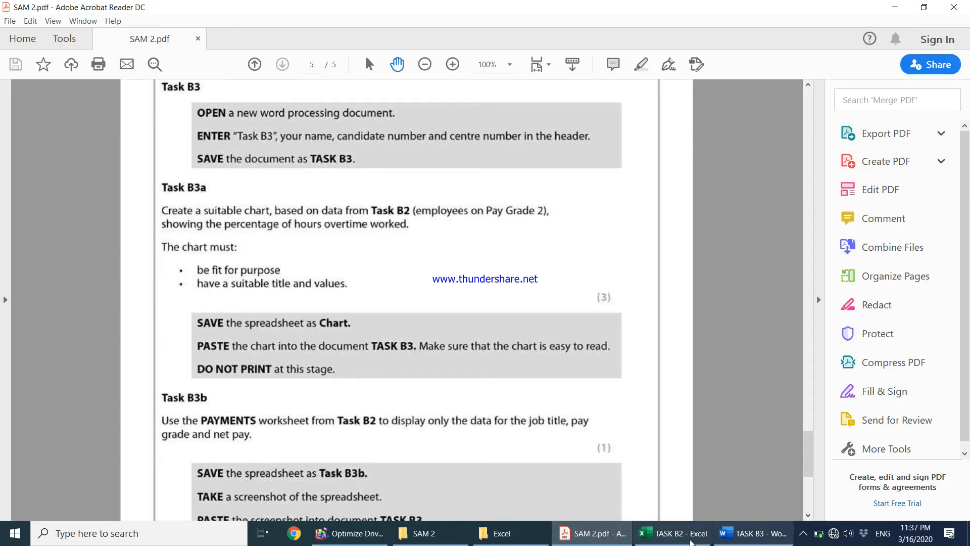
Save the workbook with Save As under the name CHART.
left_click(674, 533)
key("Escape")
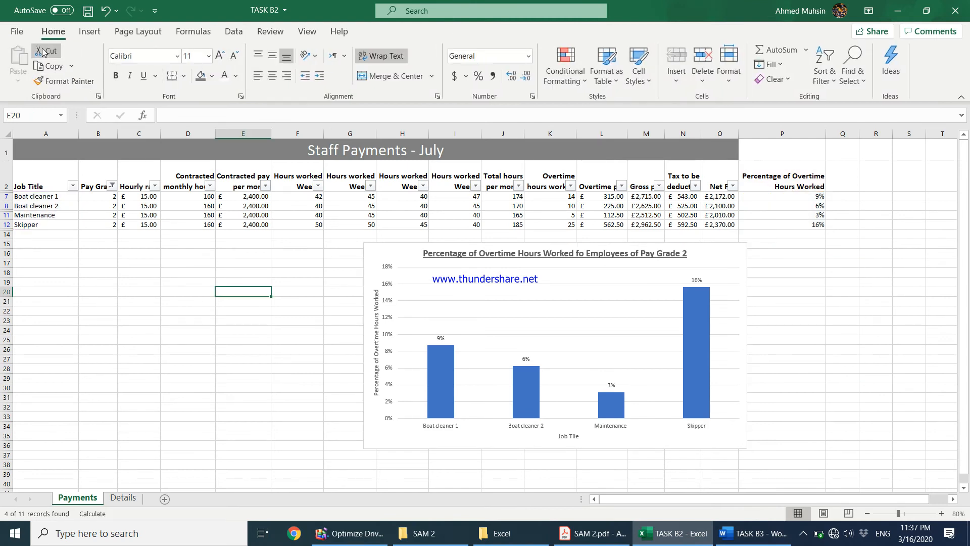
left_click(10, 35)
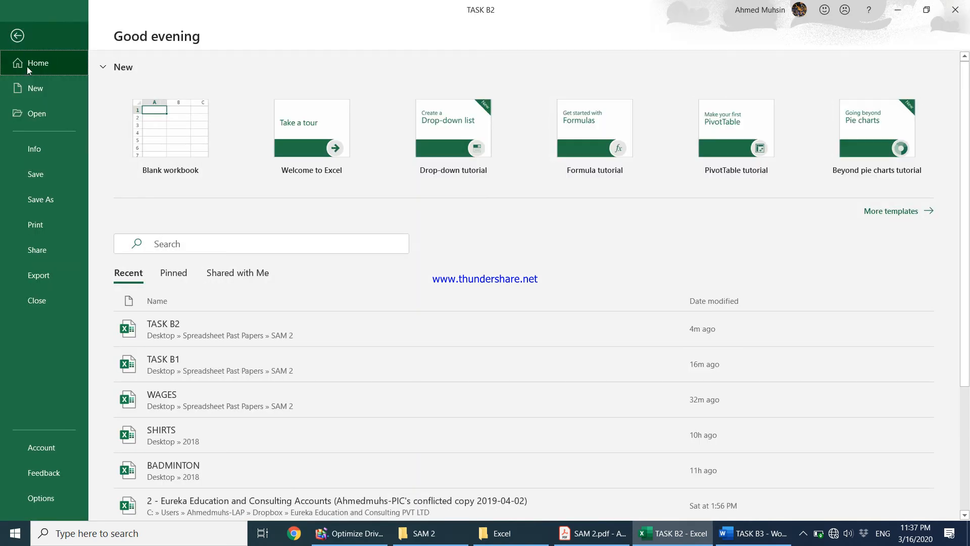
left_click(30, 200)
left_click(188, 332)
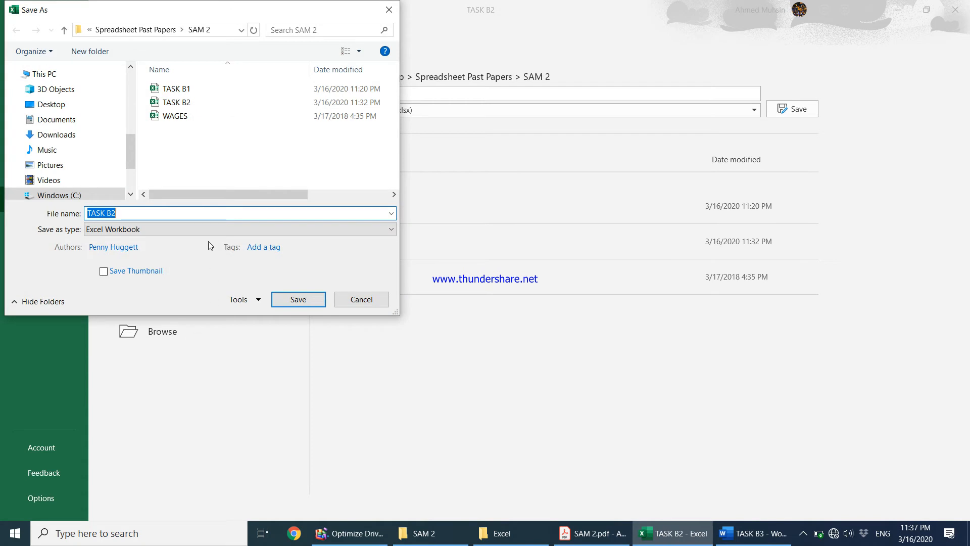
type("CHAR")
key("Return")
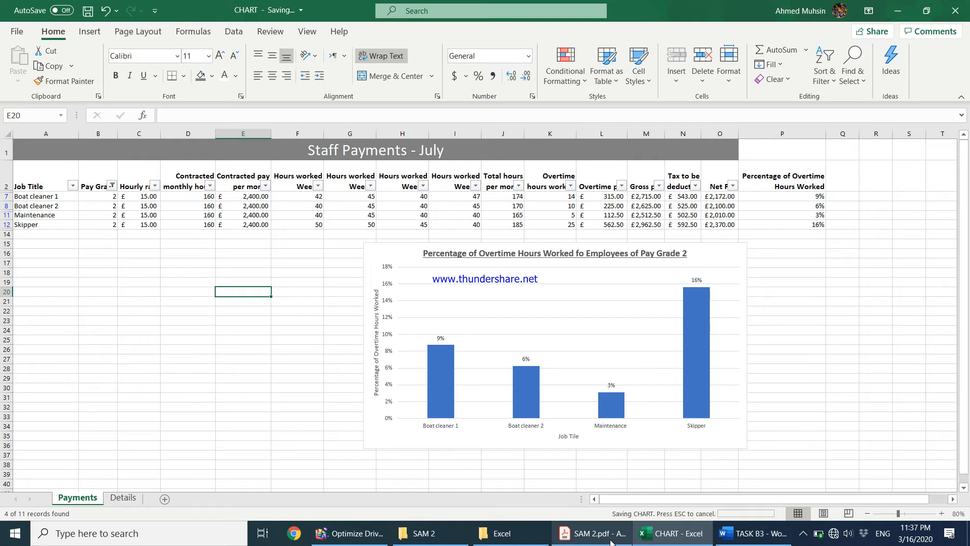
Read further in the task instructions, then bring the CHART workbook back.
left_click(590, 533)
scroll(253, 372, "down", 1)
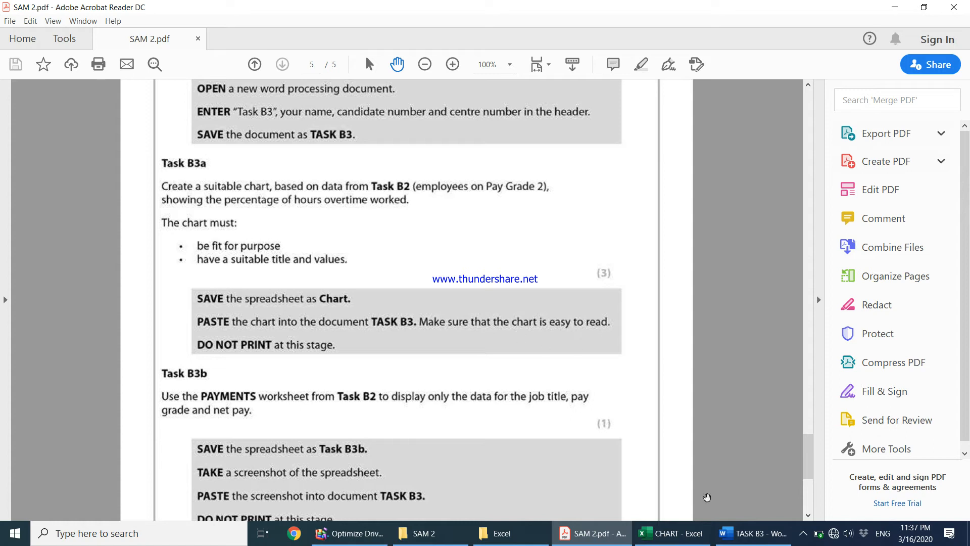
left_click(683, 540)
Copy the overtime chart and paste it into the TASK B3 document keeping source formatting.
left_click(385, 253)
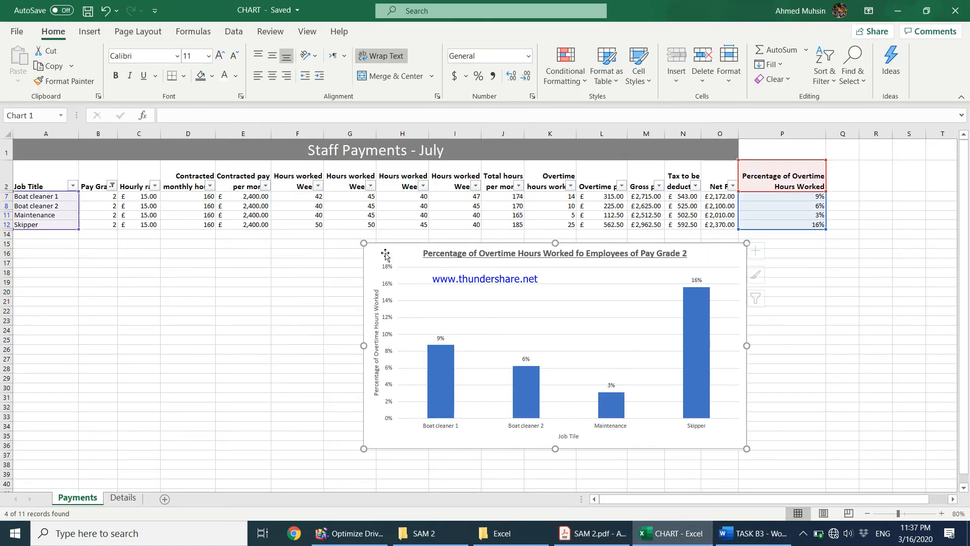
right_click(385, 253)
left_click(423, 203)
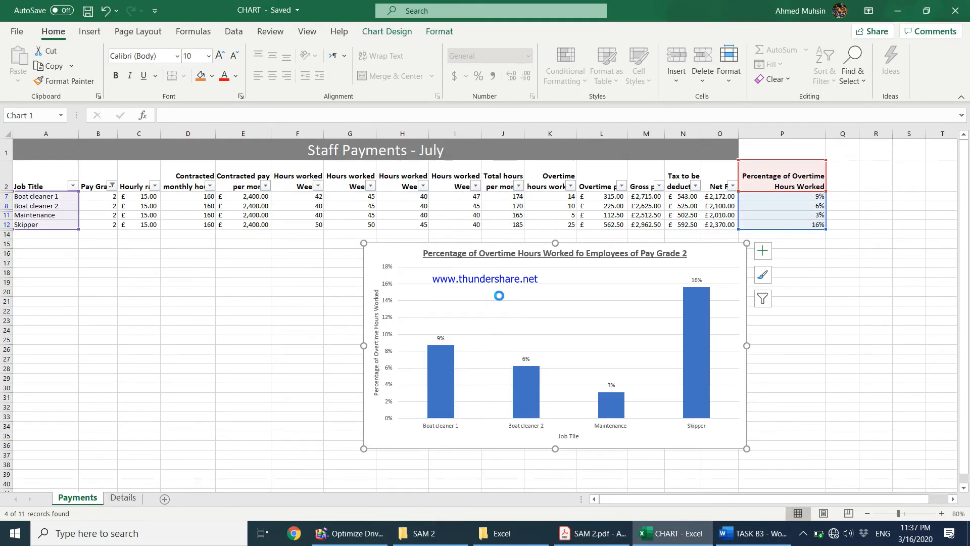
left_click(743, 543)
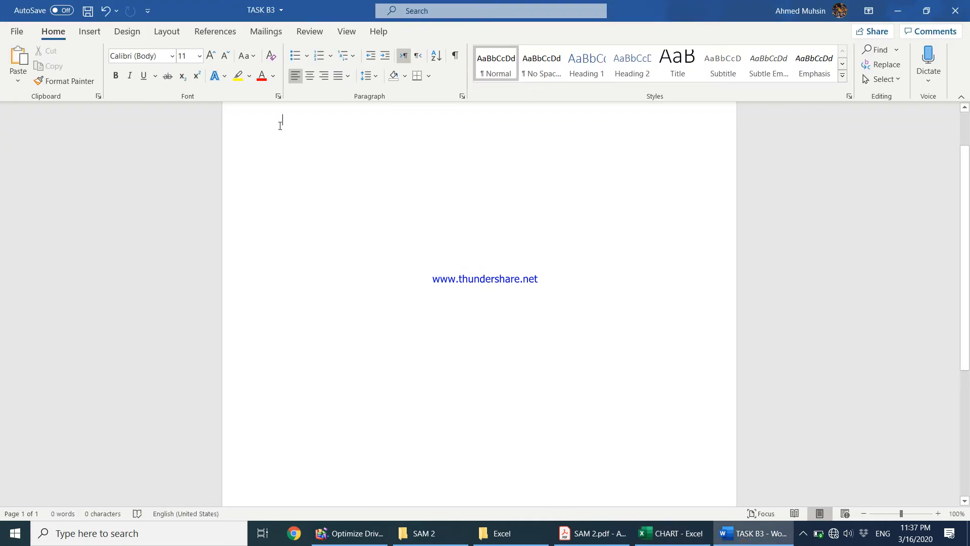
right_click(308, 171)
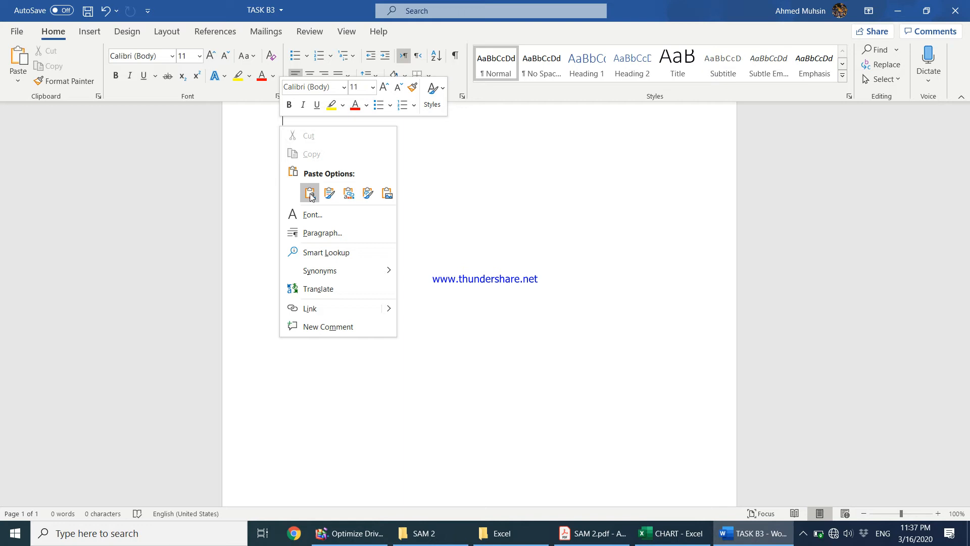
left_click(309, 194)
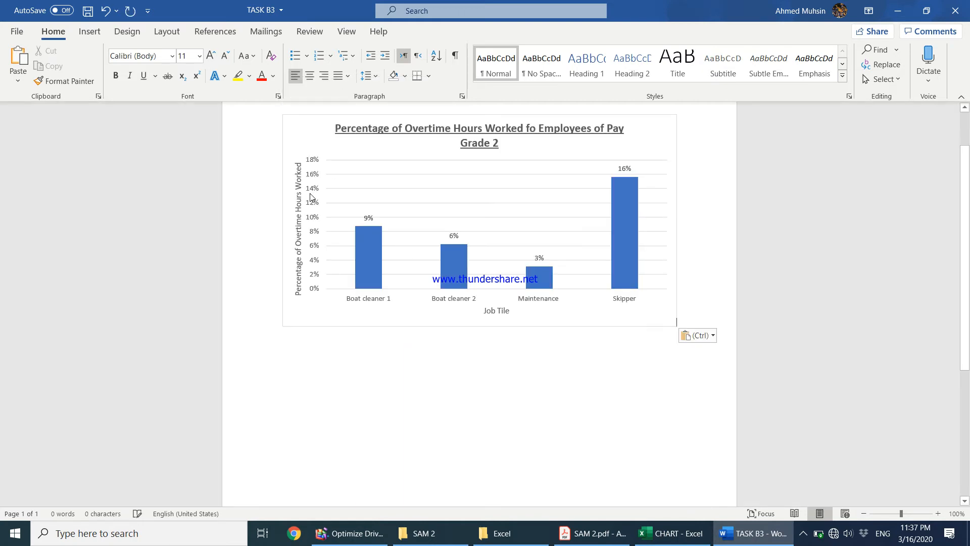
left_click(592, 534)
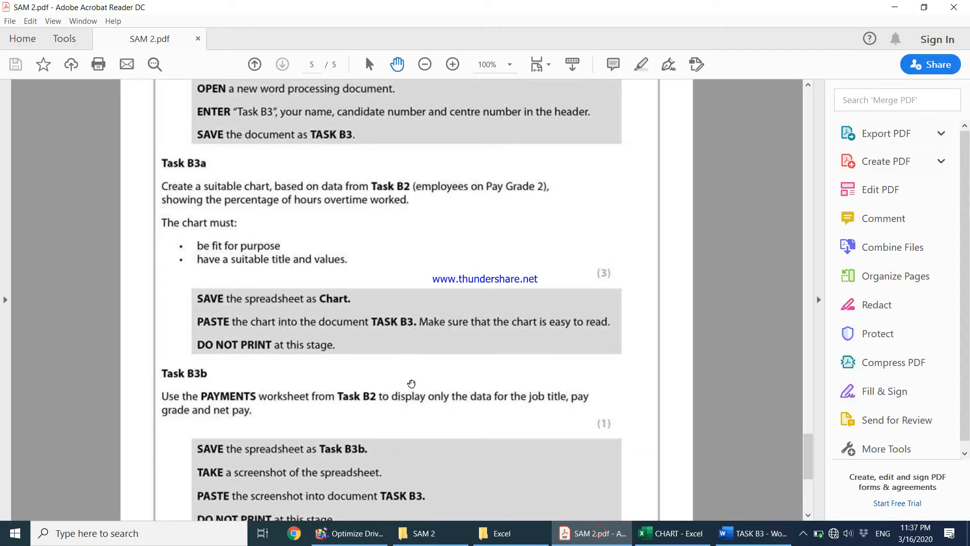
Read the Task B3b instructions, close the CHART workbook, and bring up the SAM 2 folder.
scroll(319, 343, "down", 3)
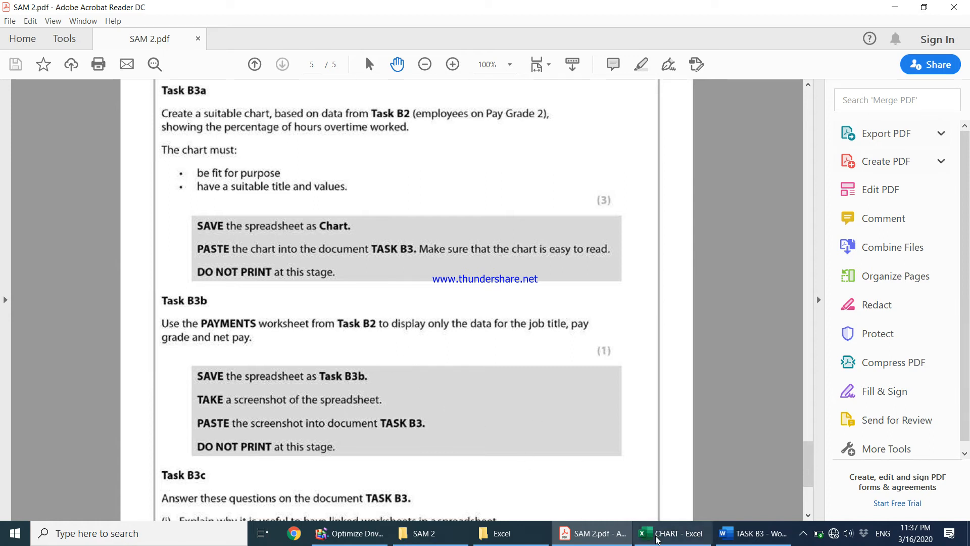
left_click(672, 534)
left_click(956, 13)
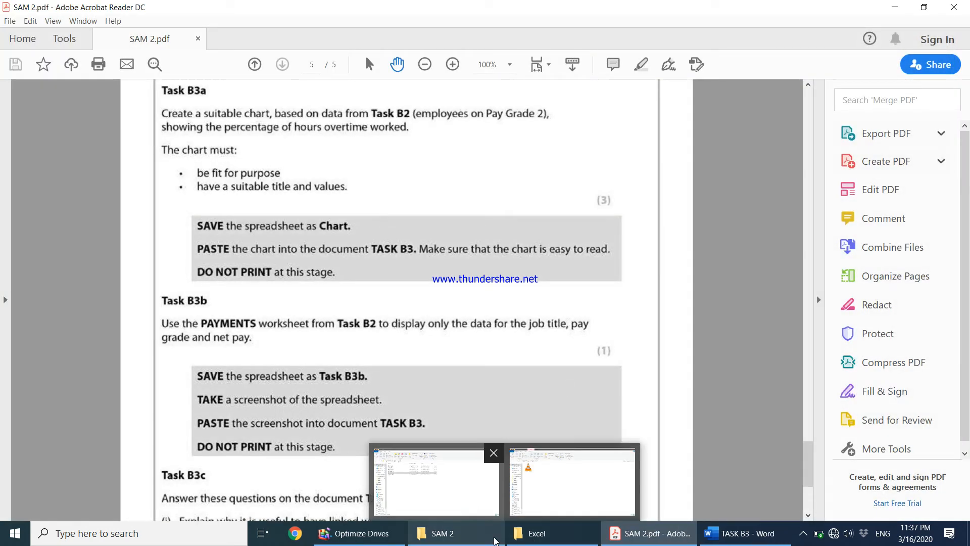
left_click(485, 533)
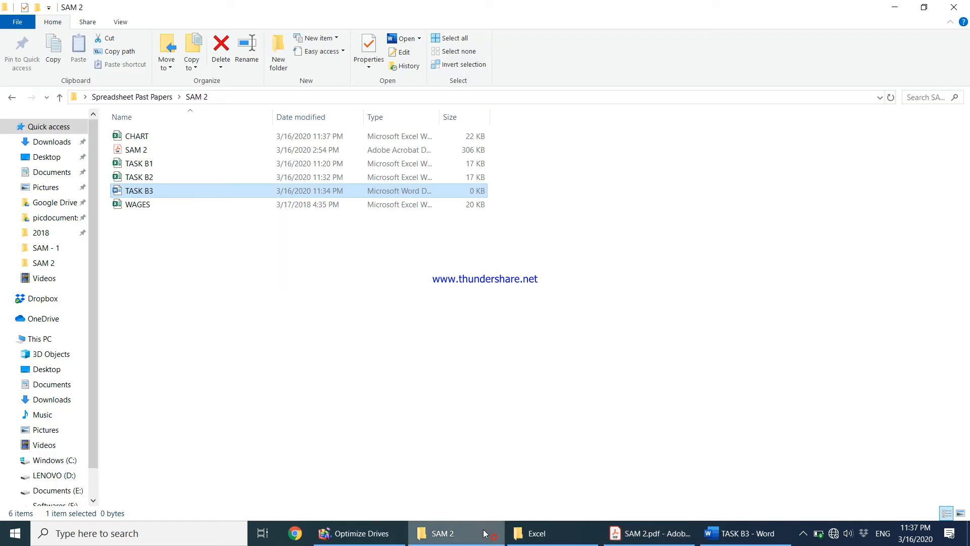
Open the TASK B2 workbook and check the Task B3b instructions.
double_click(144, 177)
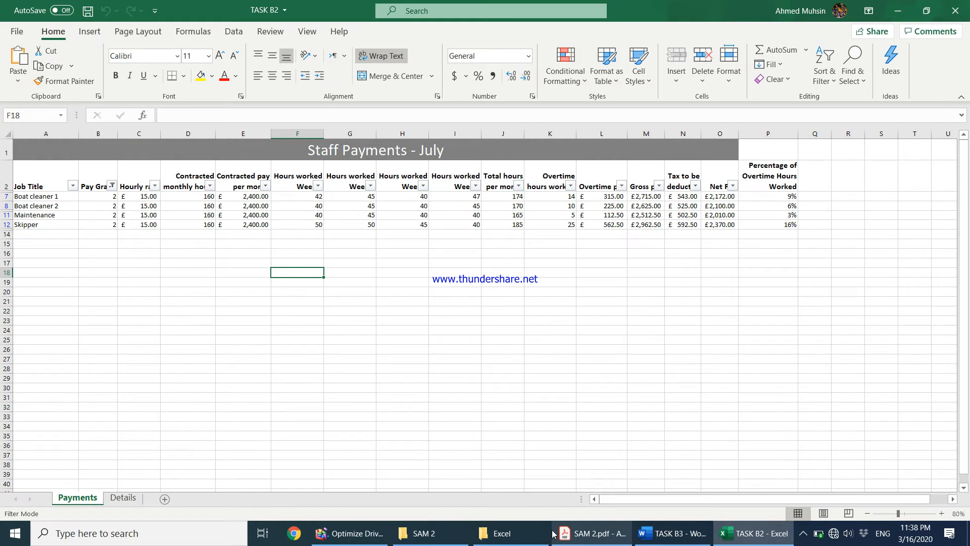
left_click(576, 539)
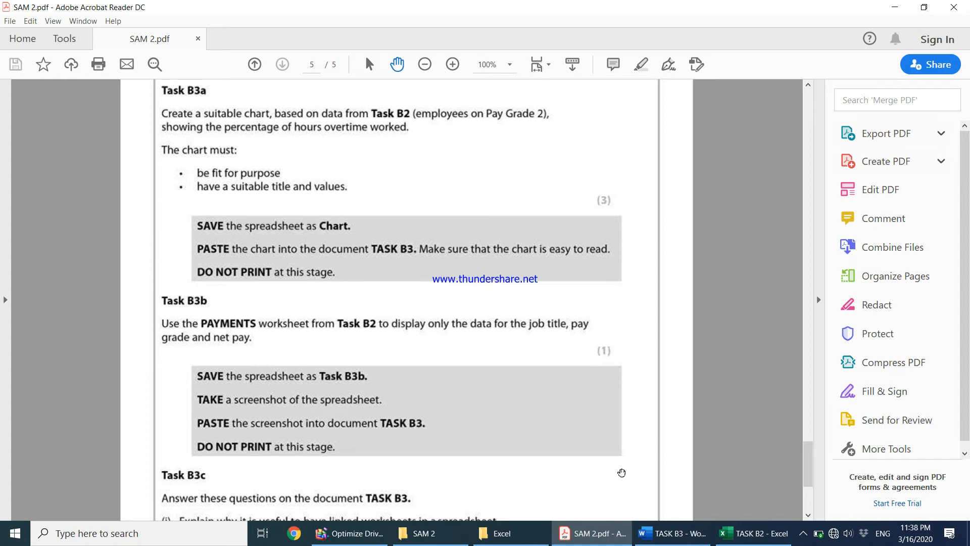
mouse_move(736, 544)
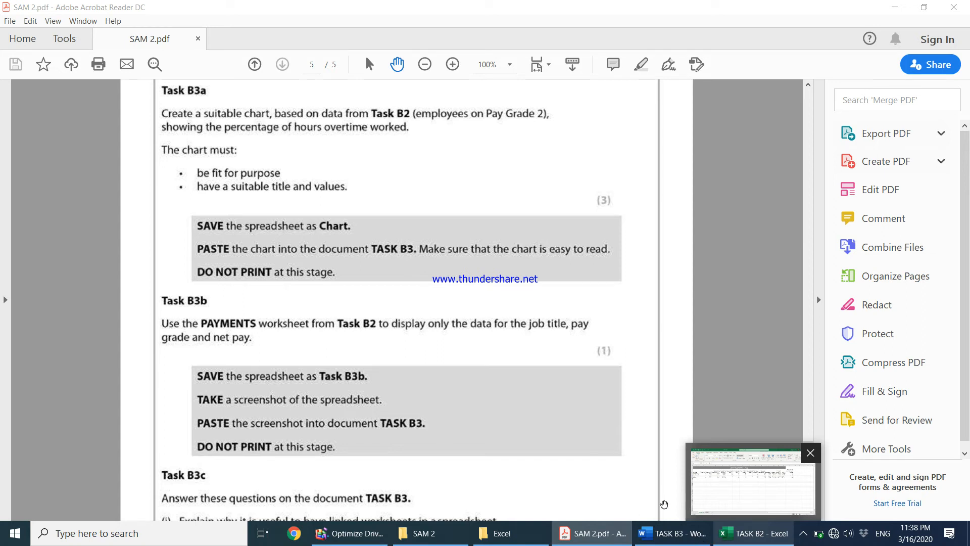
left_click(733, 485)
Hide columns C through M and the percentage of overtime column P.
left_click(49, 173)
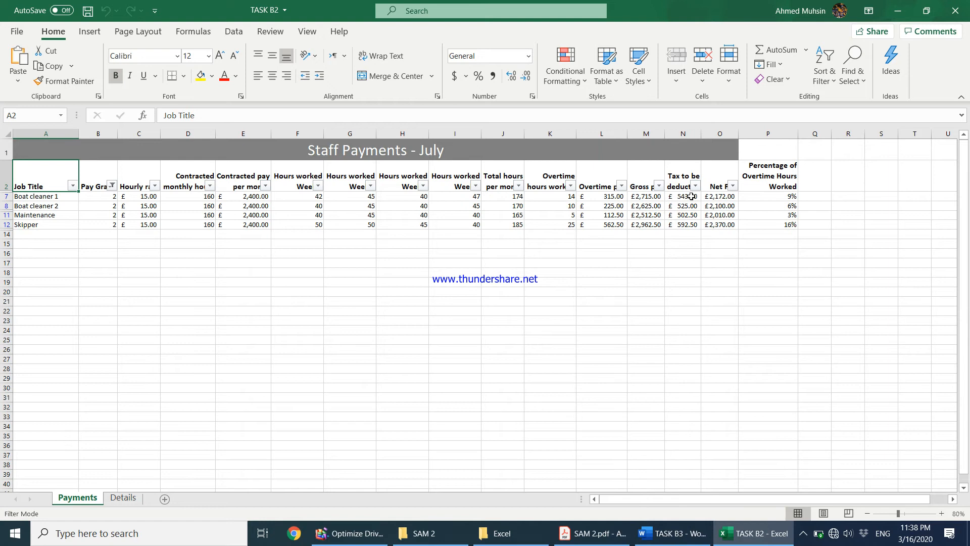
left_click(260, 281)
mouse_move(150, 136)
left_mouse_down()
mouse_move(157, 152)
mouse_move(534, 180)
mouse_move(680, 205)
left_mouse_up()
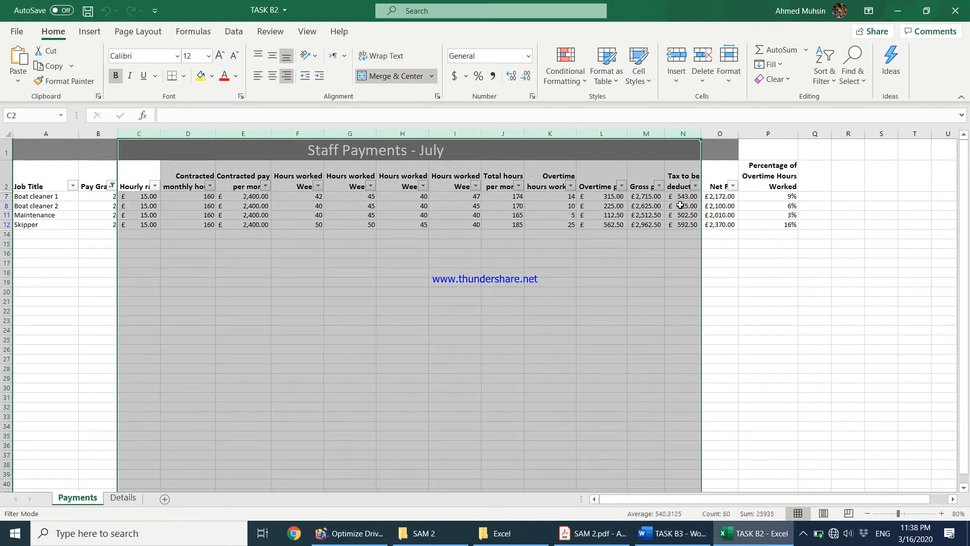
right_click(254, 213)
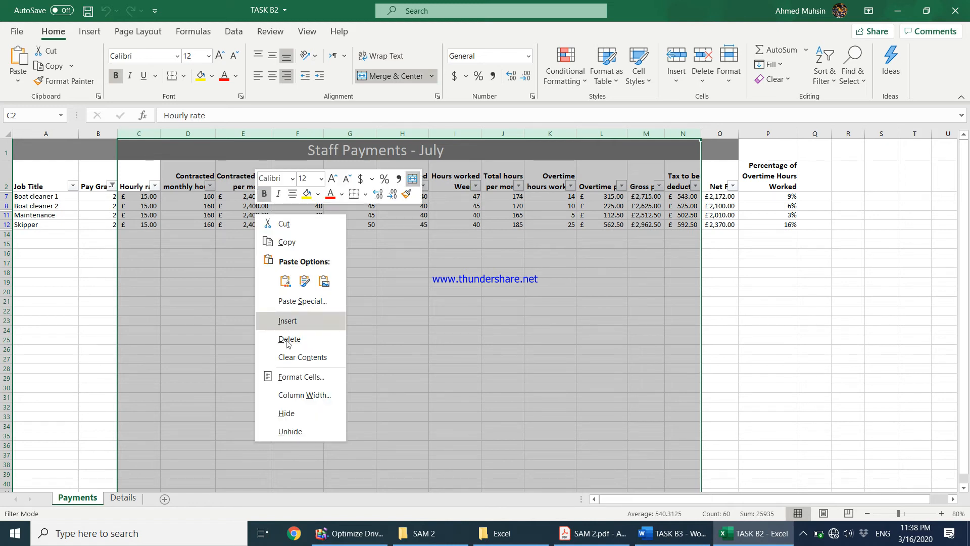
left_click(286, 413)
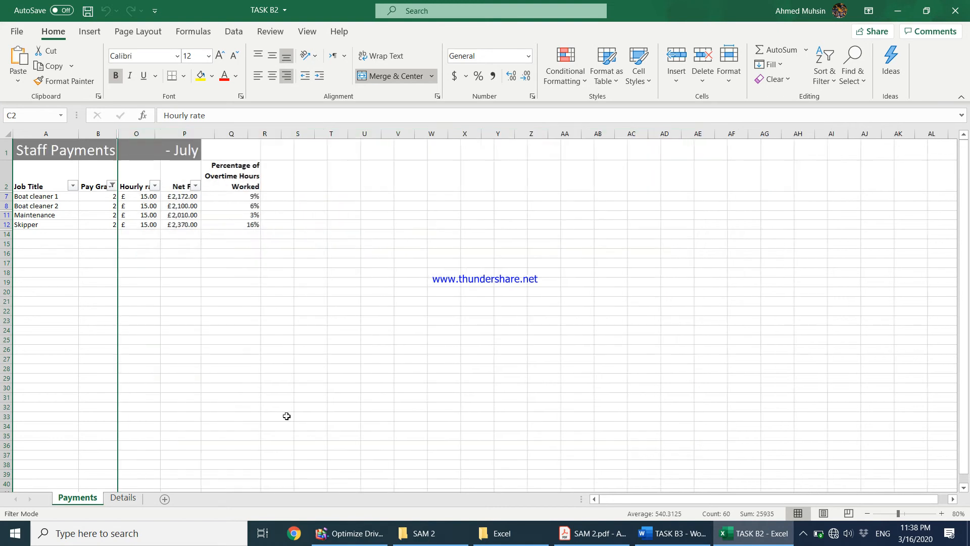
left_click(184, 133)
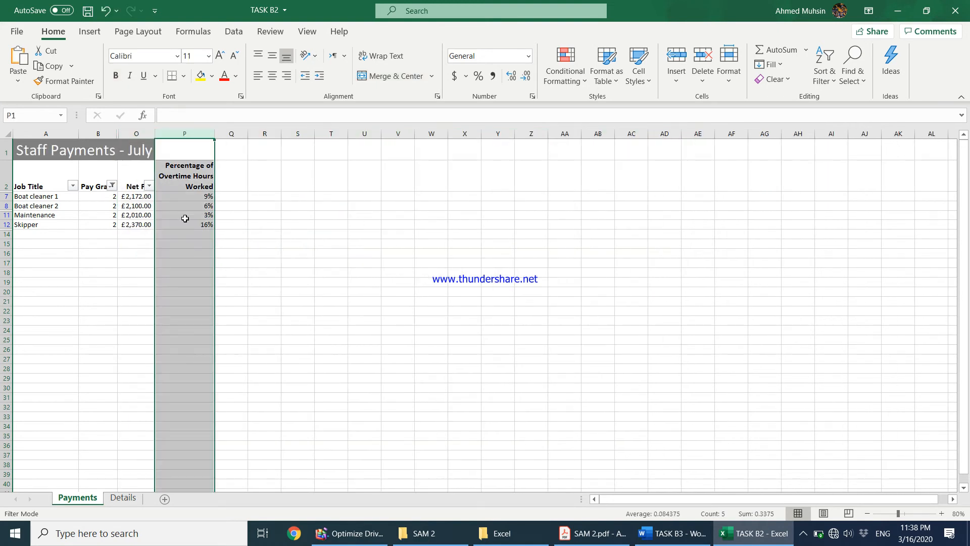
right_click(186, 218)
left_click(217, 417)
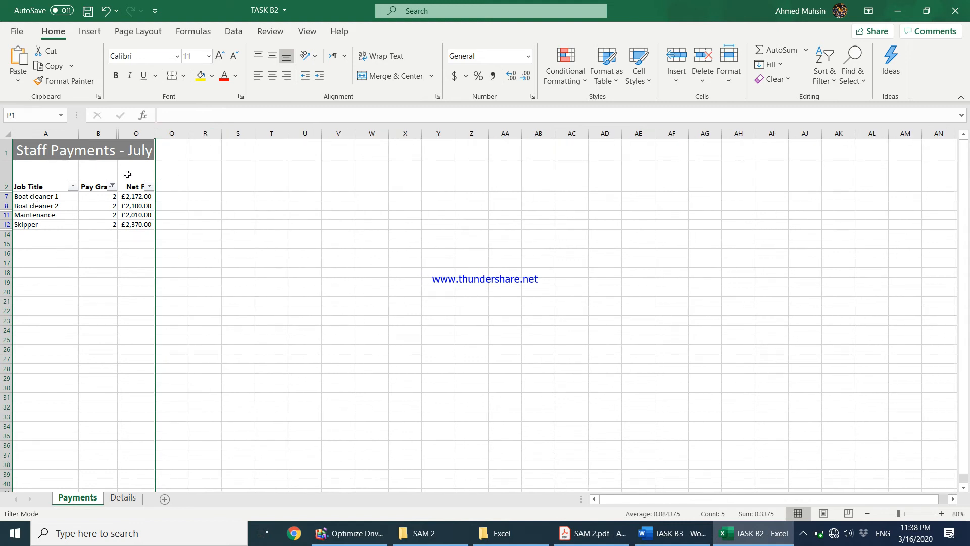
left_click(573, 543)
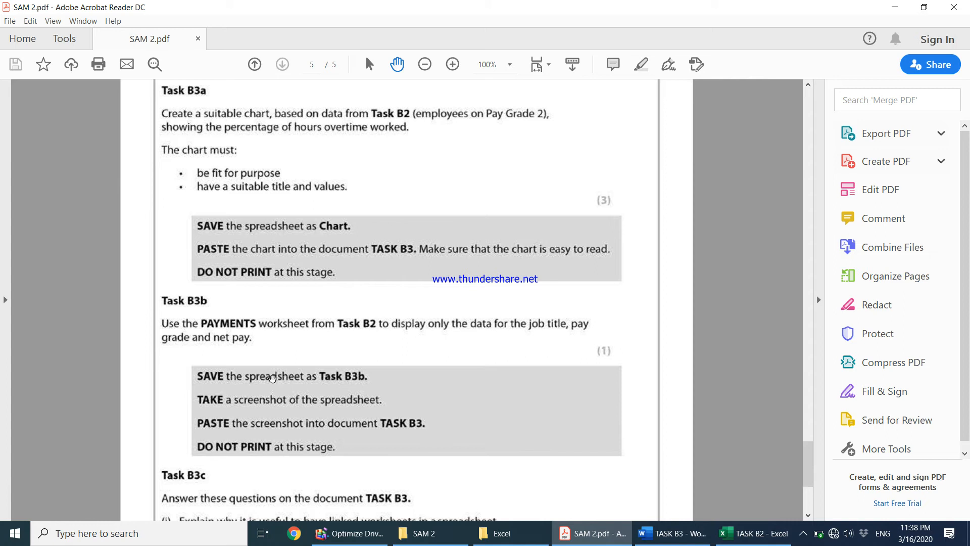
Save the trimmed workbook as TASK B3b.
left_click(735, 537)
left_click(16, 32)
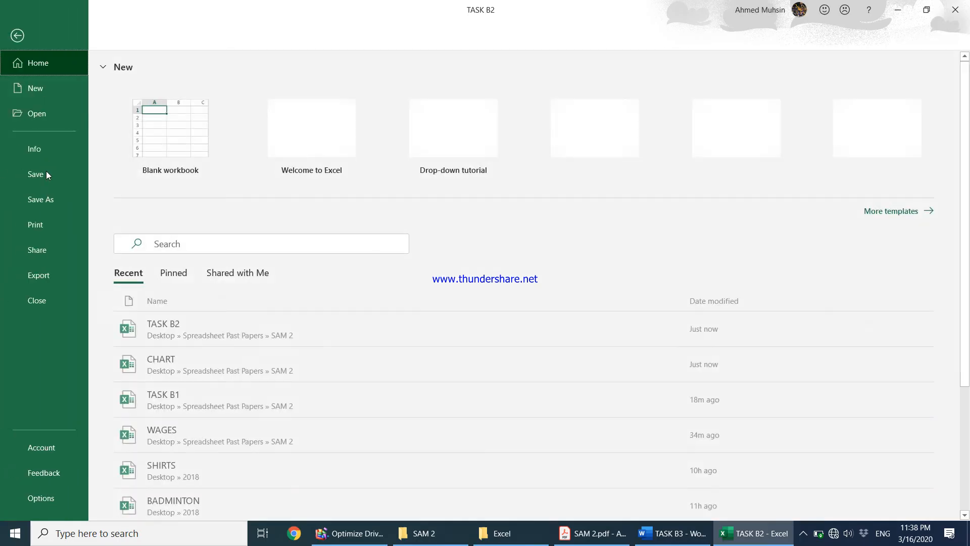
left_click(48, 202)
left_click(170, 329)
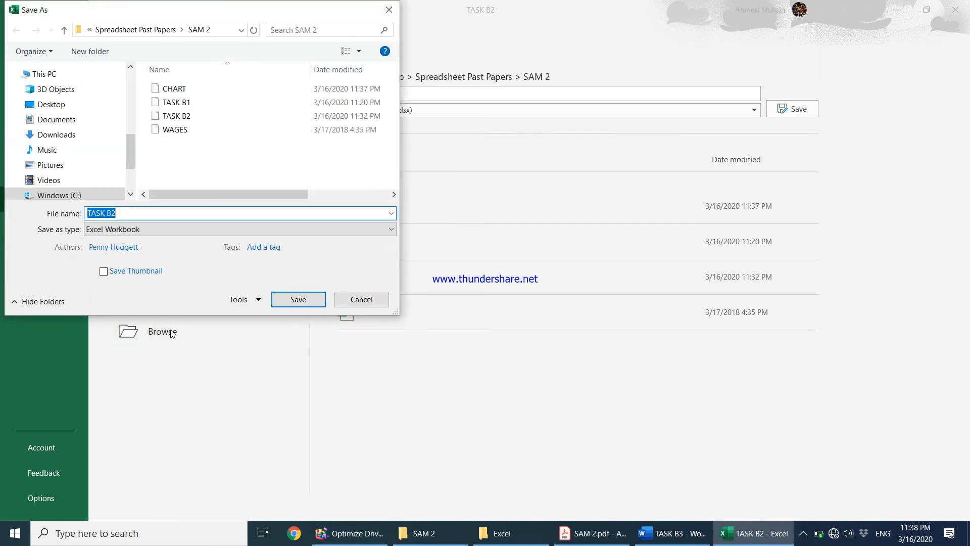
type("TASK B")
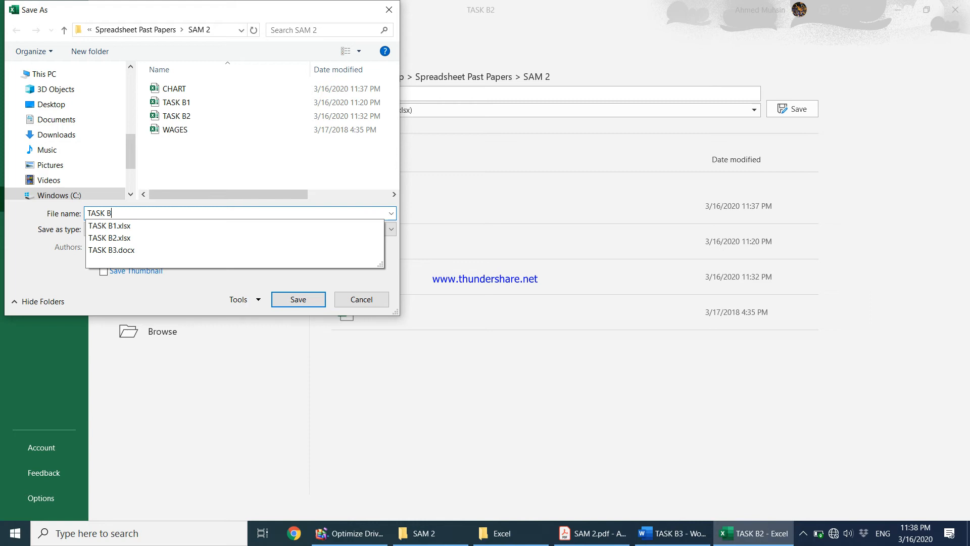
type("3b")
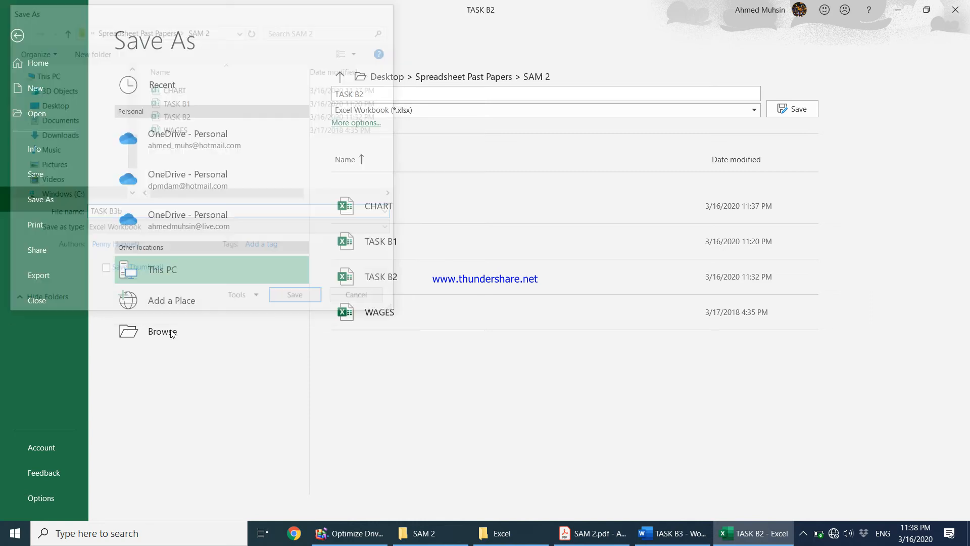
key("Return")
Go to the TASK B3 document and start a new line below the chart.
left_click(603, 535)
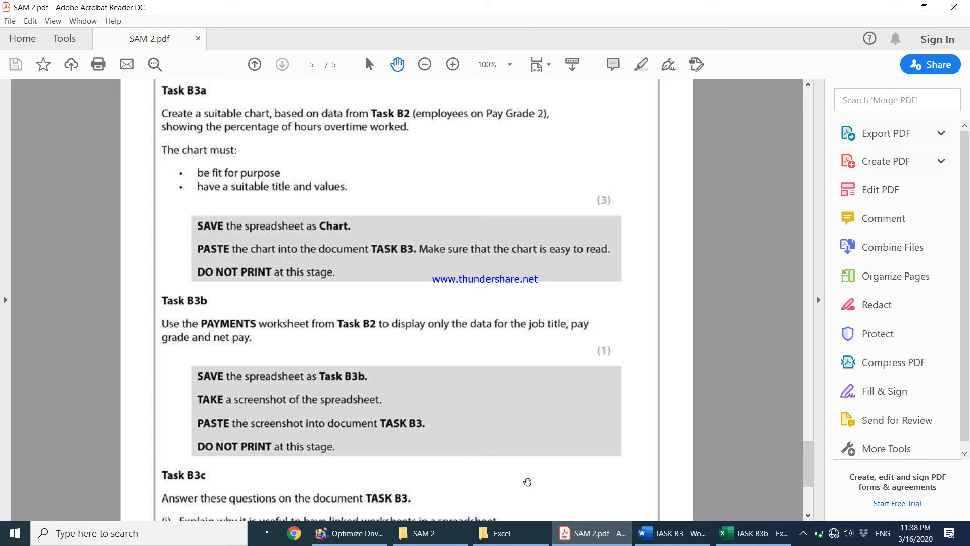
left_click(734, 542)
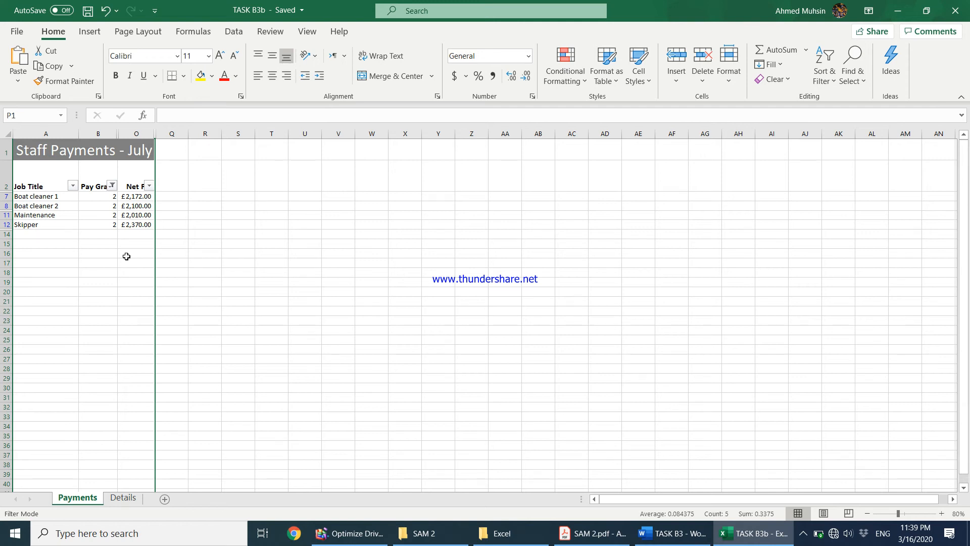
left_click(672, 533)
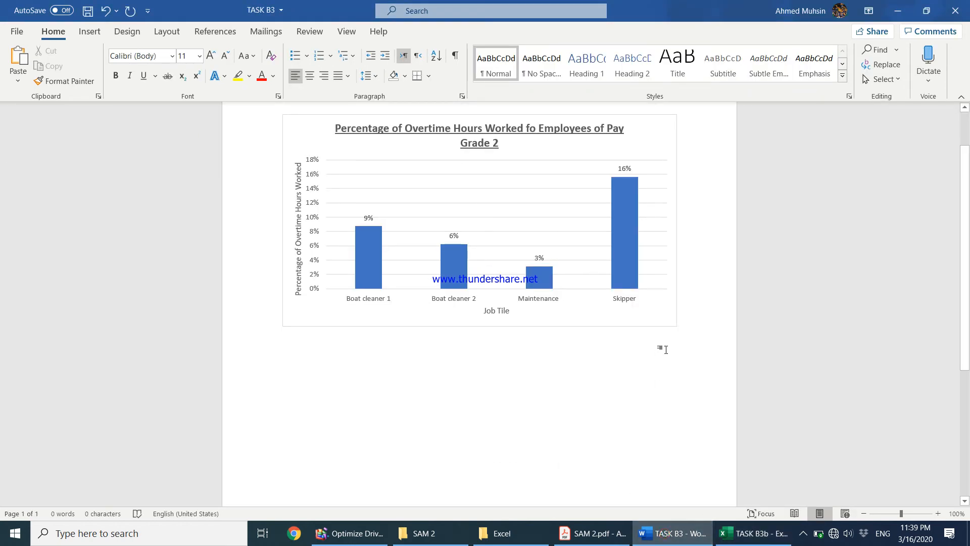
key("Return")
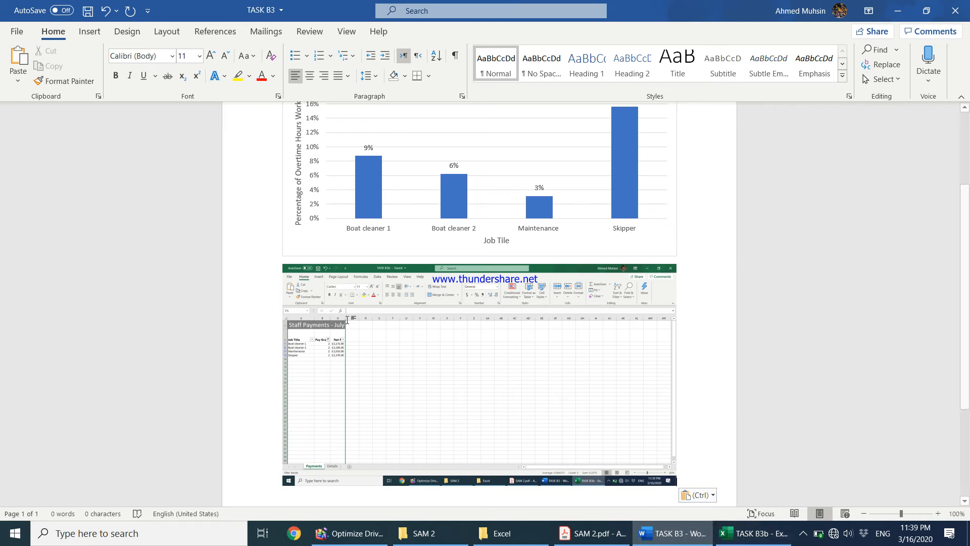
Read the next task instructions and view the Details sheet of TASK B3b.
left_click(641, 536)
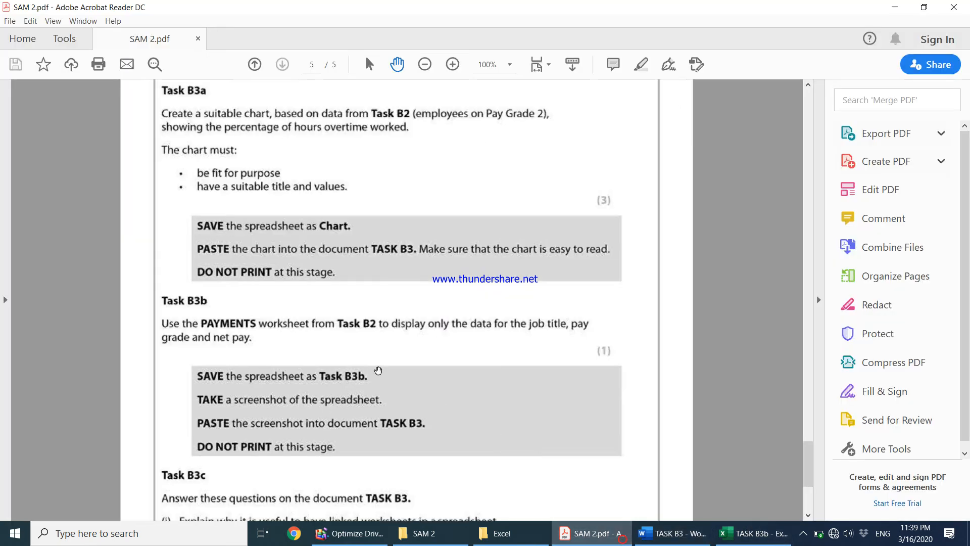
scroll(340, 363, "down", 3)
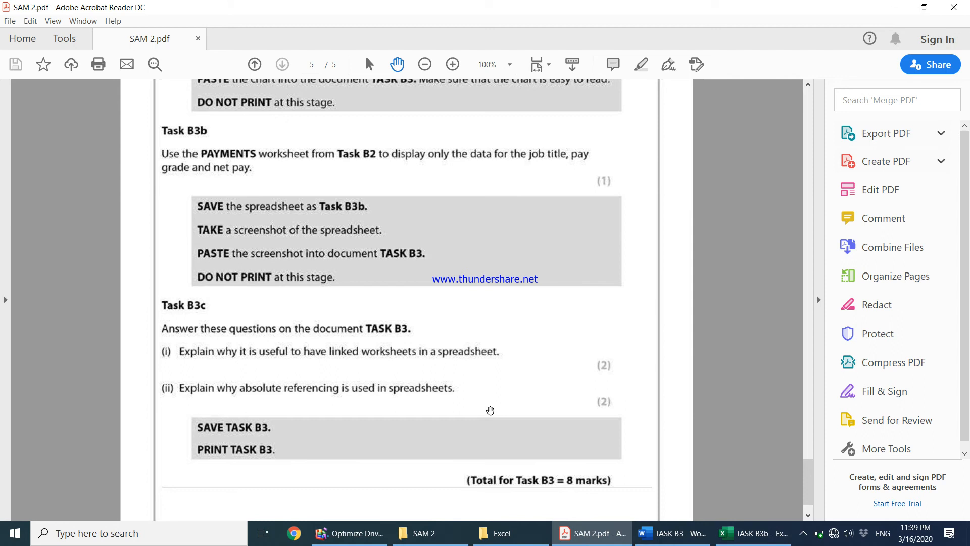
left_click(753, 533)
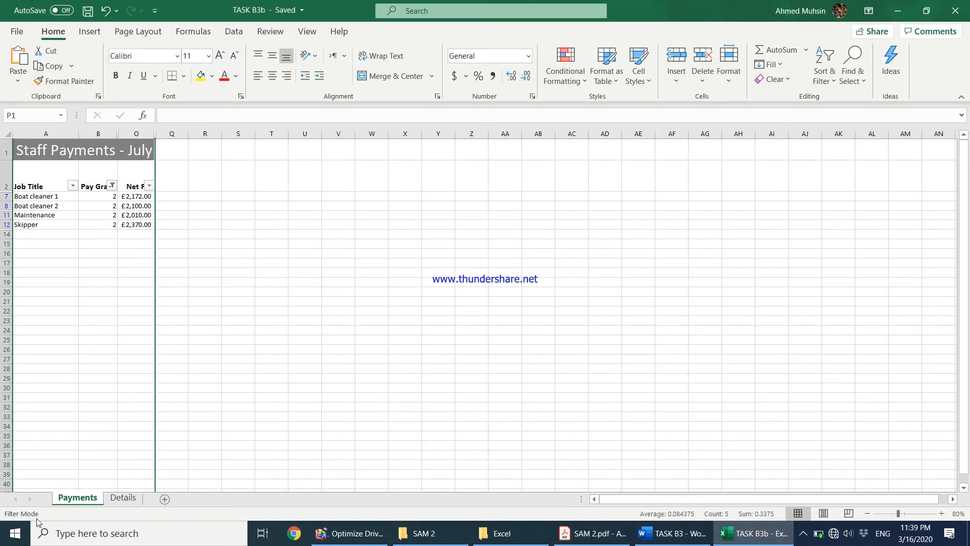
left_click(116, 505)
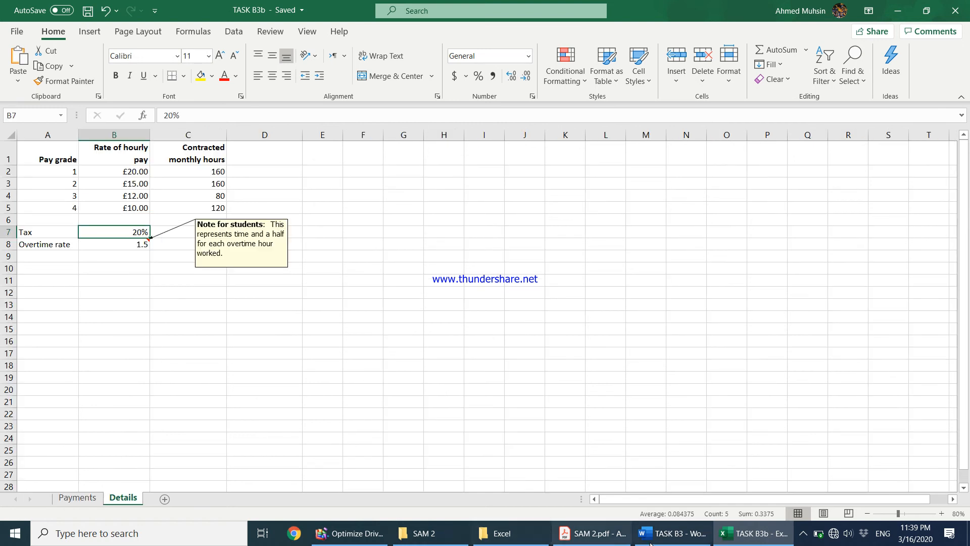
Add a new line below the pasted screenshot in TASK B3, then bring up the instructions.
left_click(672, 533)
left_click(592, 533)
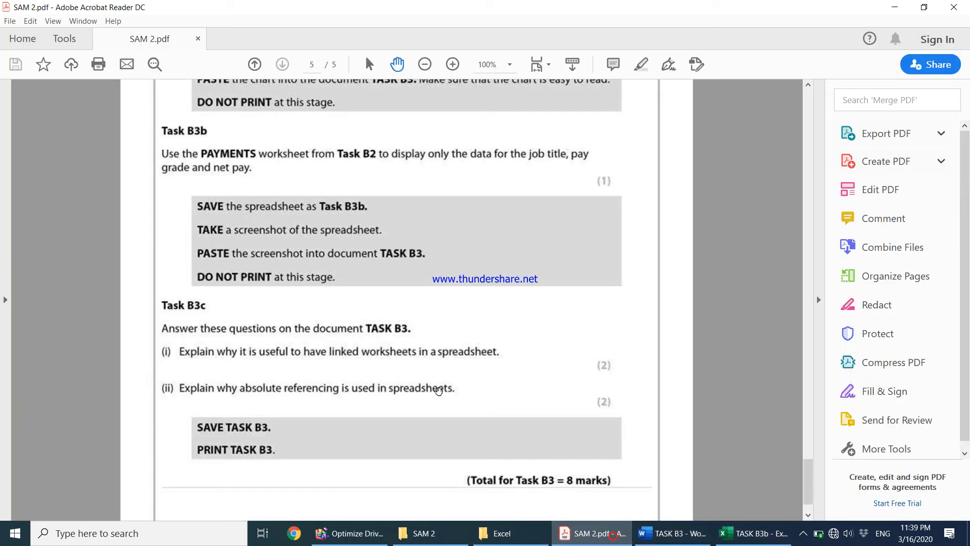
left_click(672, 533)
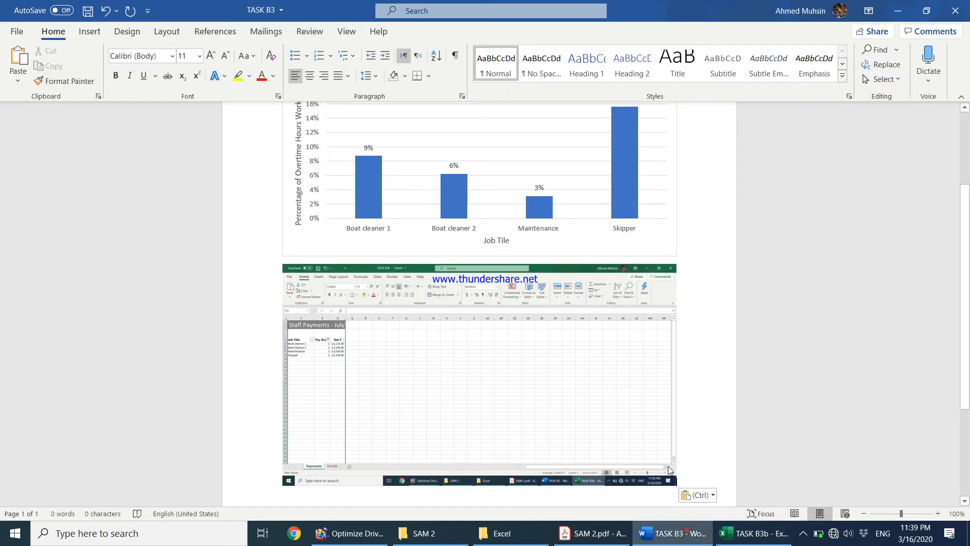
key("Return")
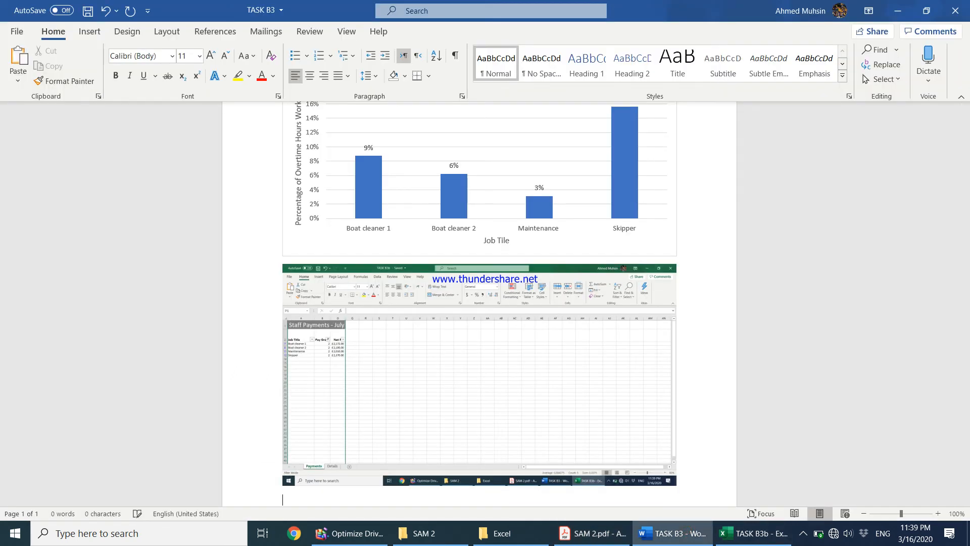
left_click(586, 530)
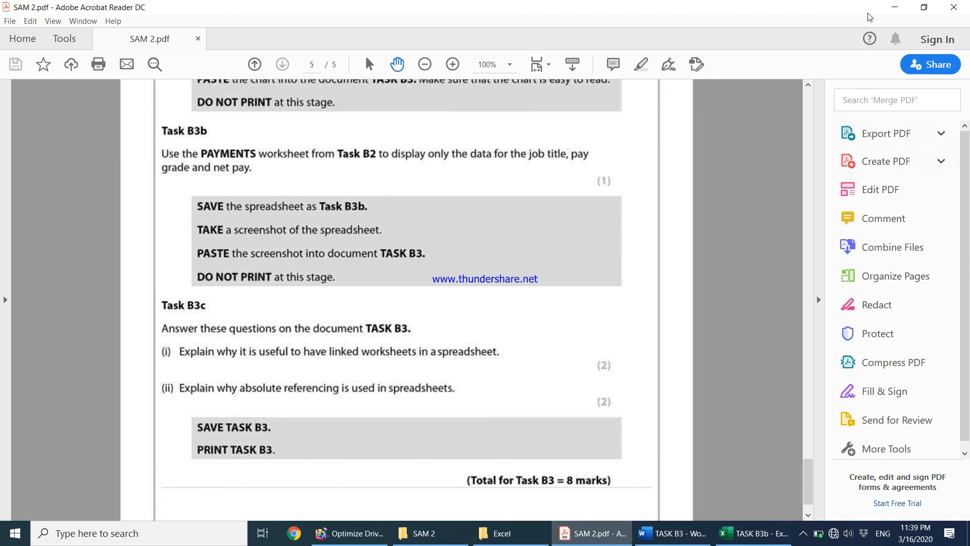
Type the 'Task B3c' heading and begin numbered answer i) on why linked worksheets are useful.
left_click(893, 8)
type("Tas")
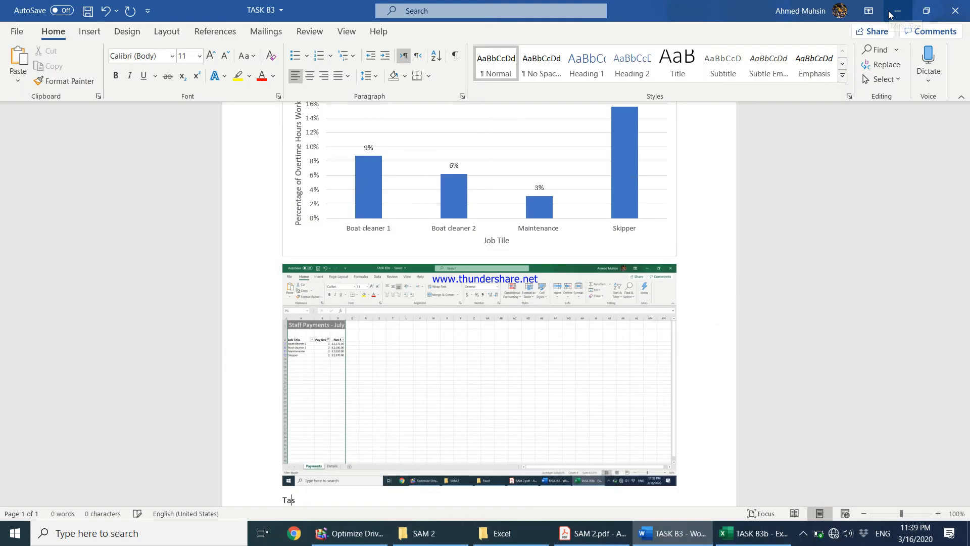
type("k B3c")
key("Return")
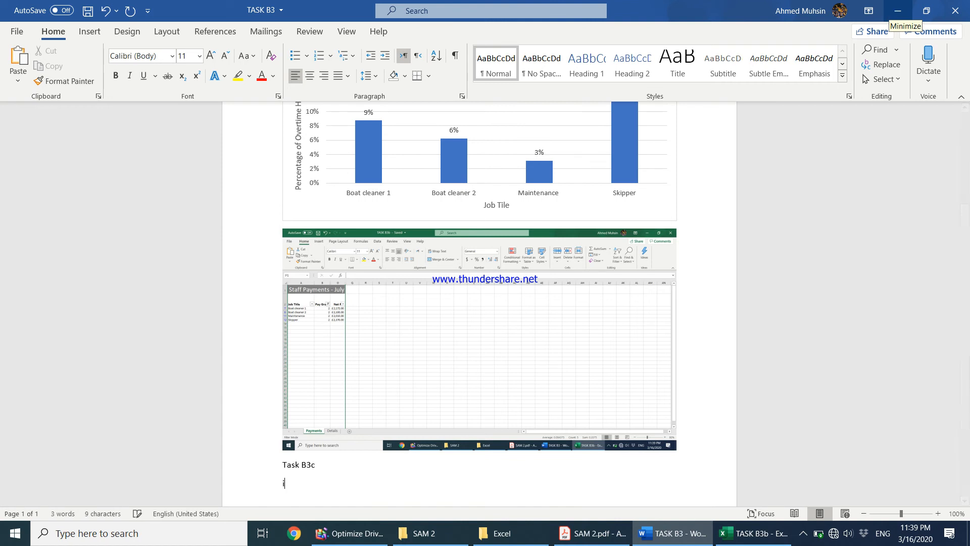
type("i)")
key("space")
type("It is us")
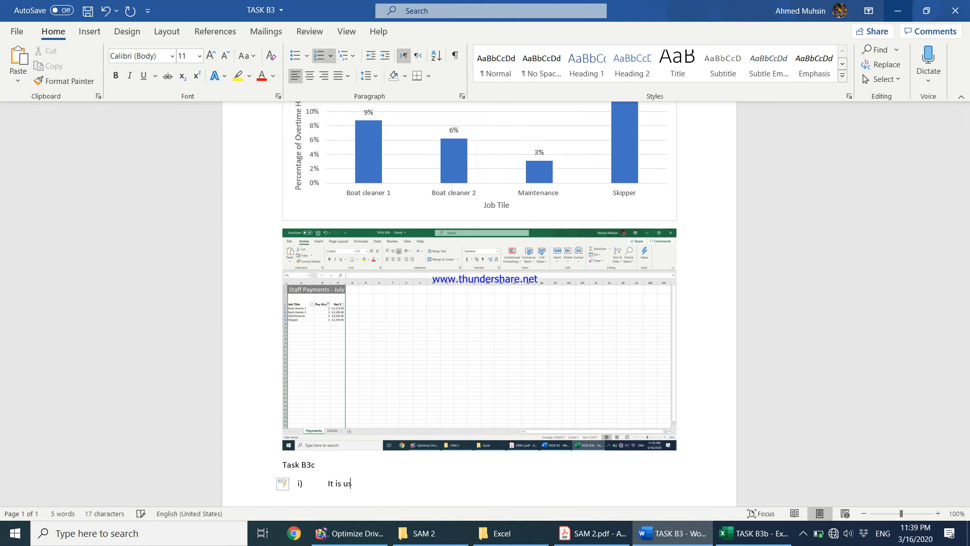
type("eful to have linked worksheets so")
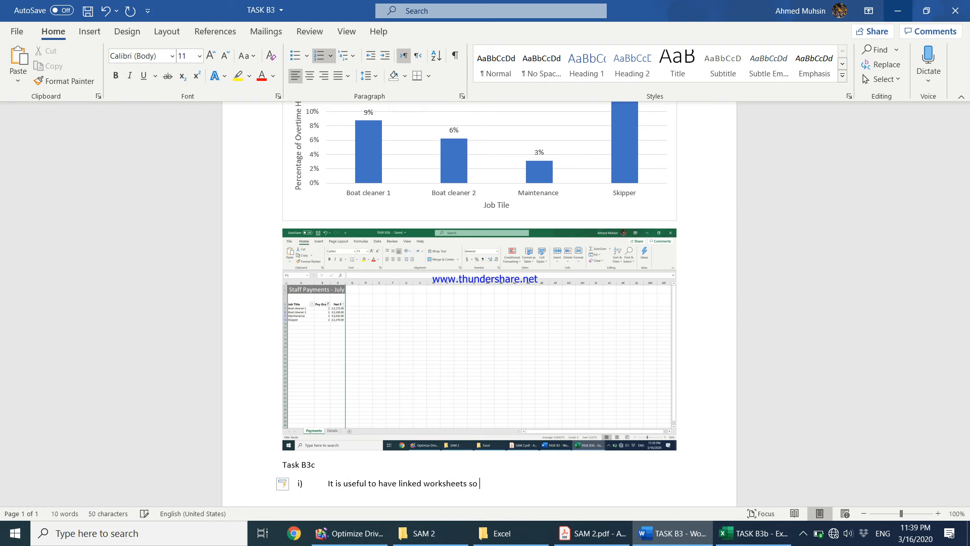
type(" that data from different worksh")
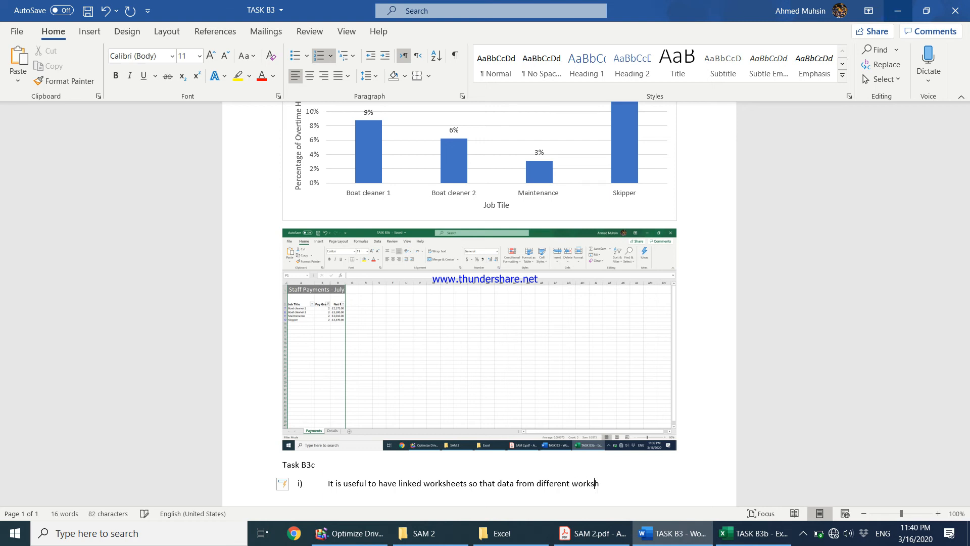
type("eets could be used fo")
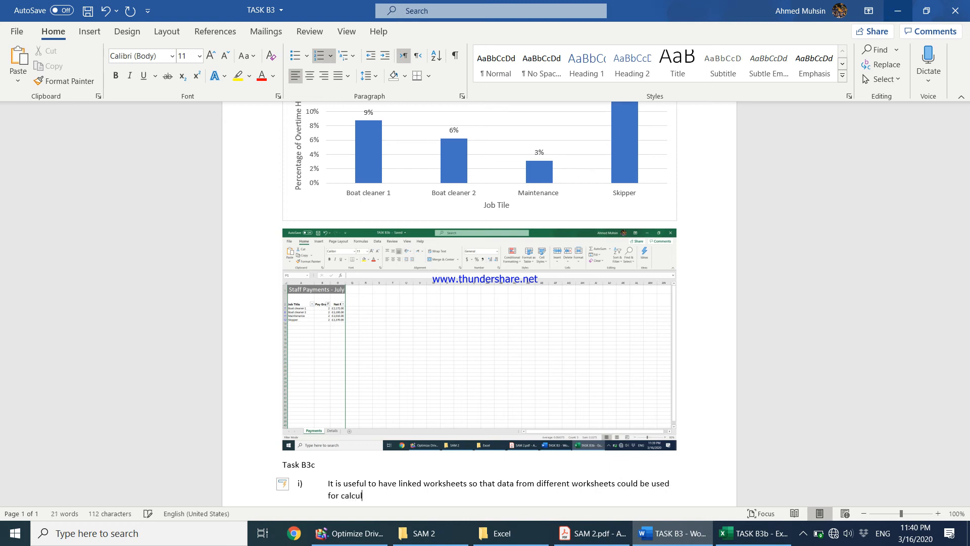
type("r calculating purposes where if one value i")
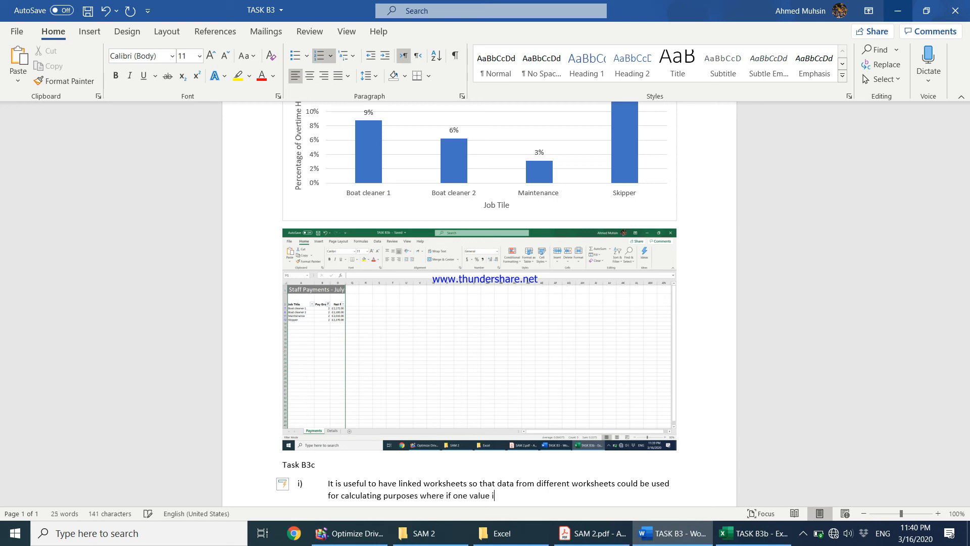
type("s updated it would automatically up")
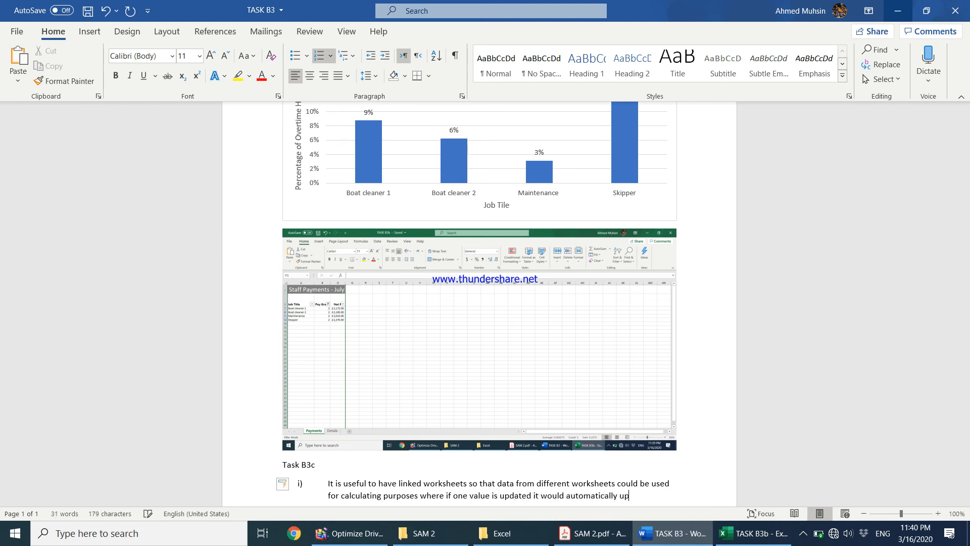
type("date all the connected values.")
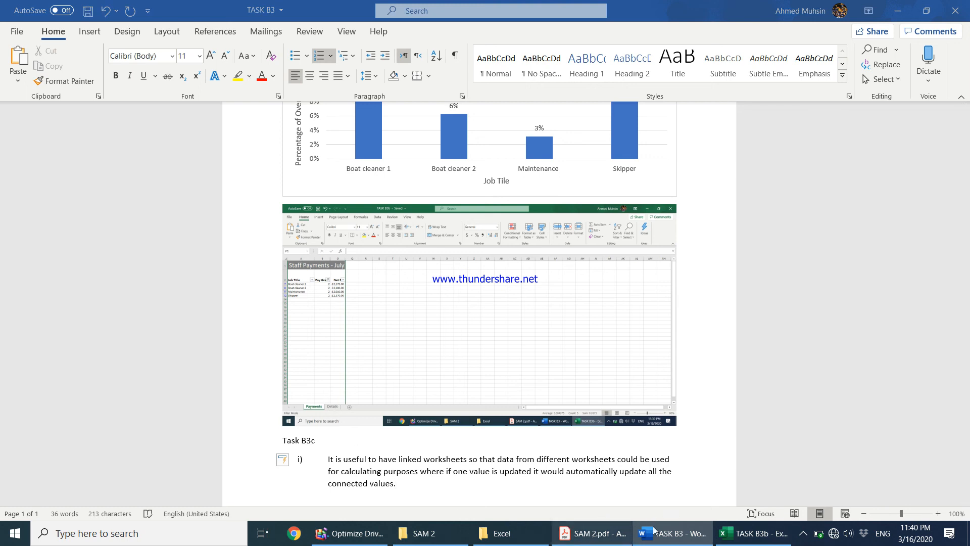
After checking the PDF and workbook, start answer ii) explaining that absolute cell referencing keeps a cell address fixed.
left_click(596, 533)
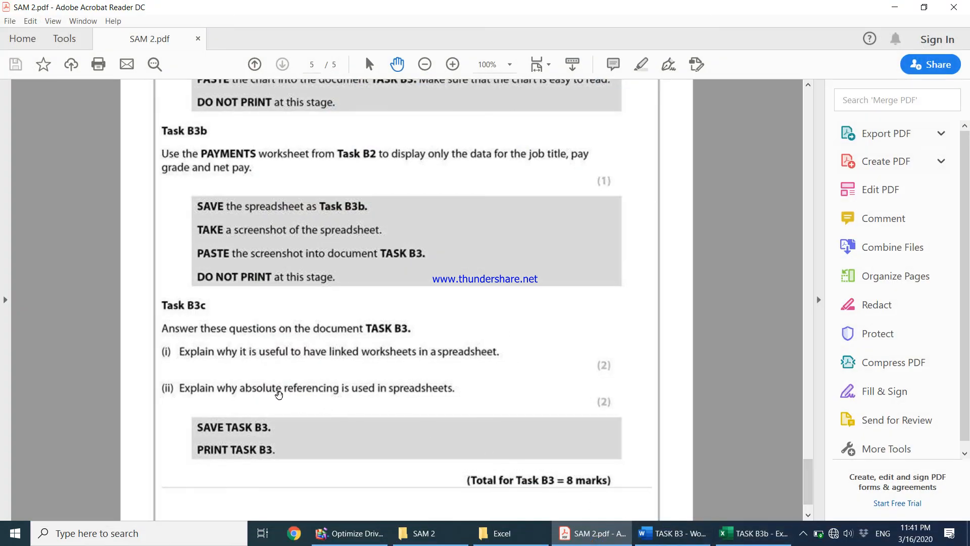
left_click(736, 533)
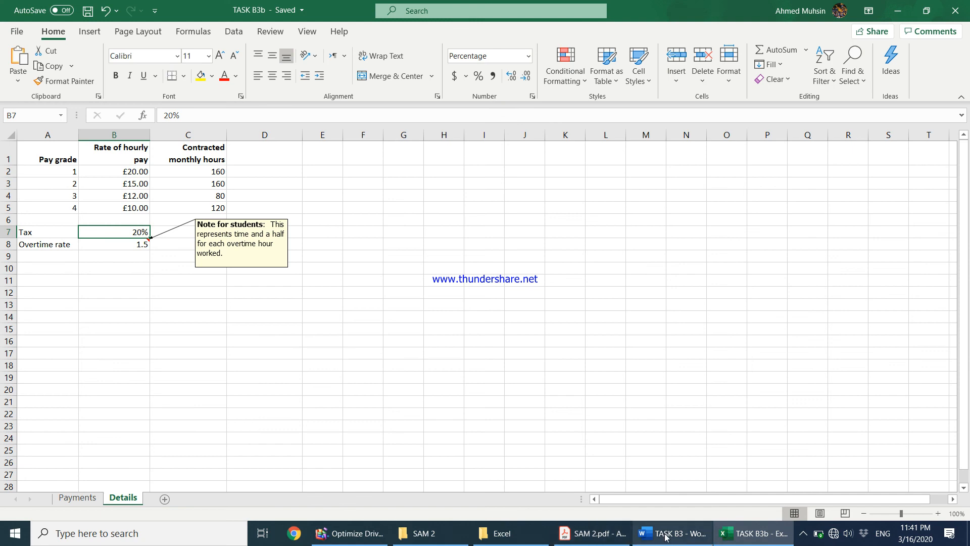
left_click(666, 536)
key("Return")
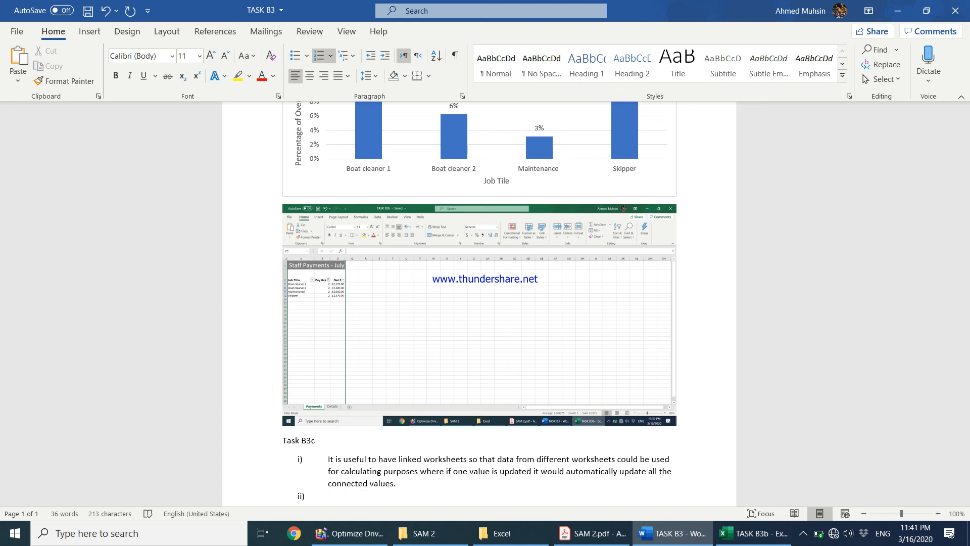
type("Absolute Cell Referencing is used so that the cell ad")
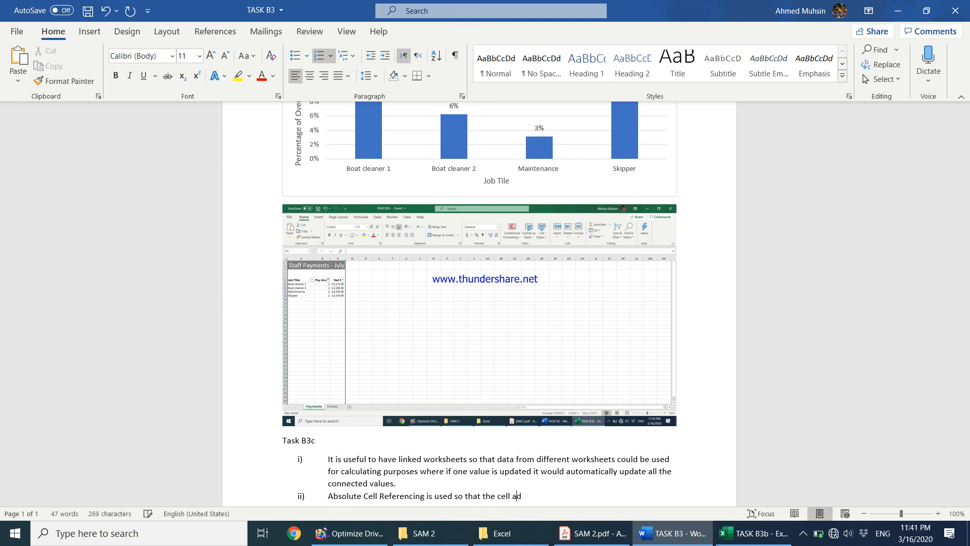
type("dress of a particualr cell does not change when t")
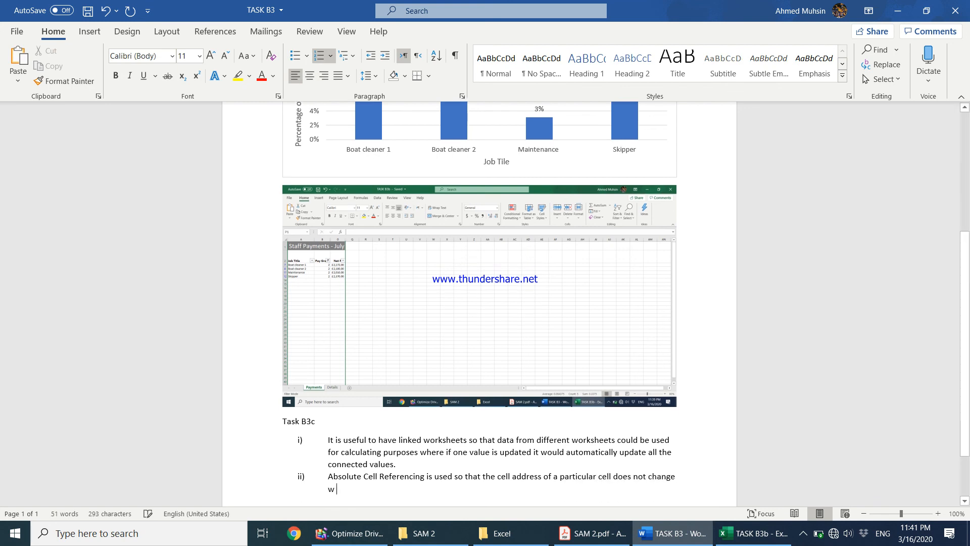
type("he formula")
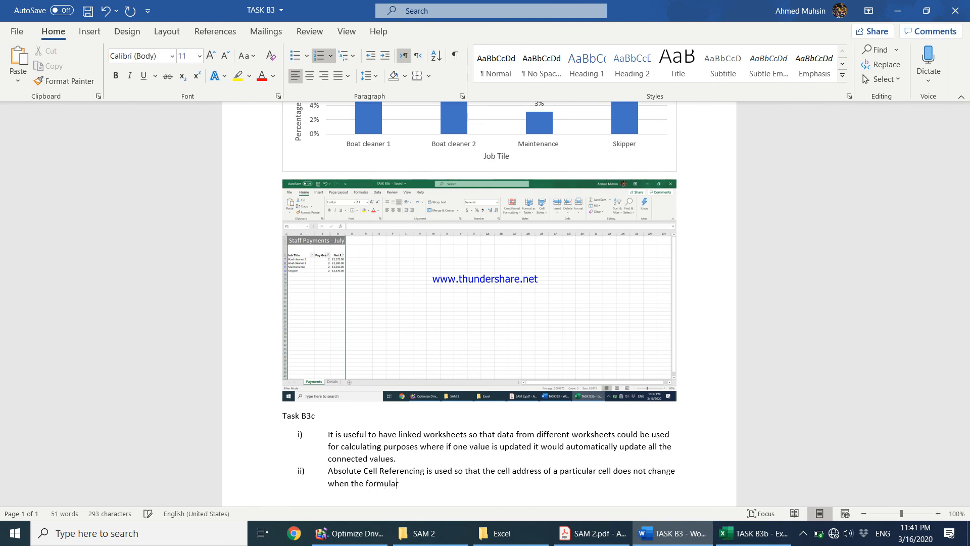
type(" is replicated.")
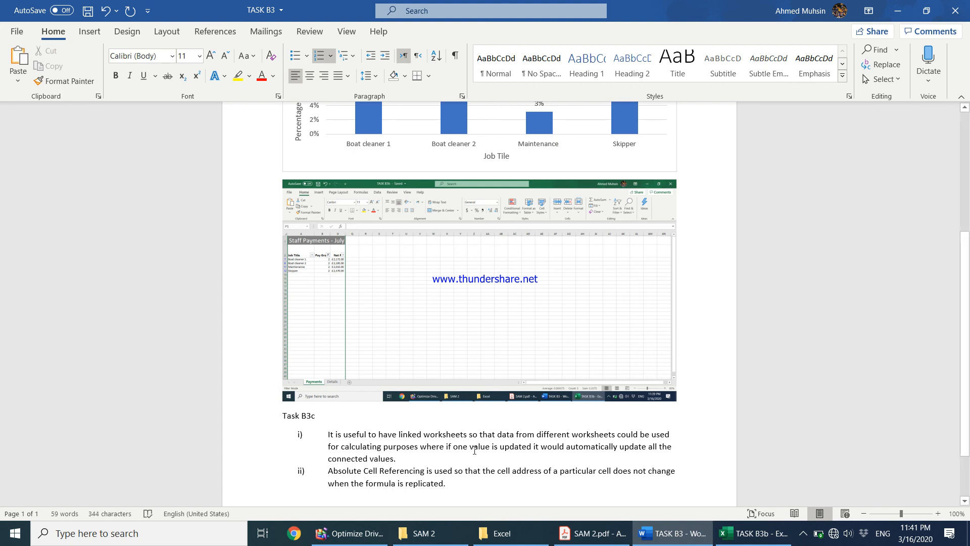
Display SAM 2.pdf at the Task B3 instructions with the Page Thumbnails pane open.
left_click(588, 535)
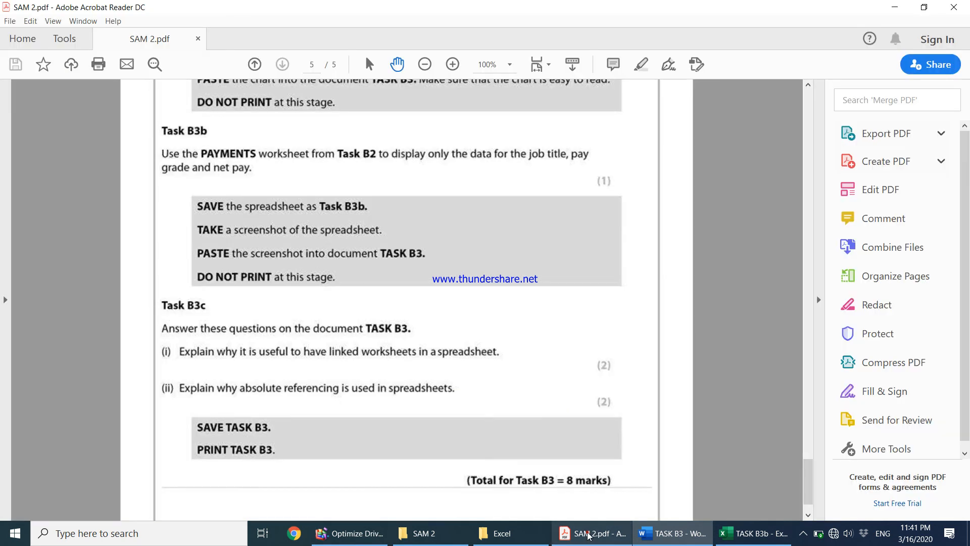
scroll(434, 356, "down", 2)
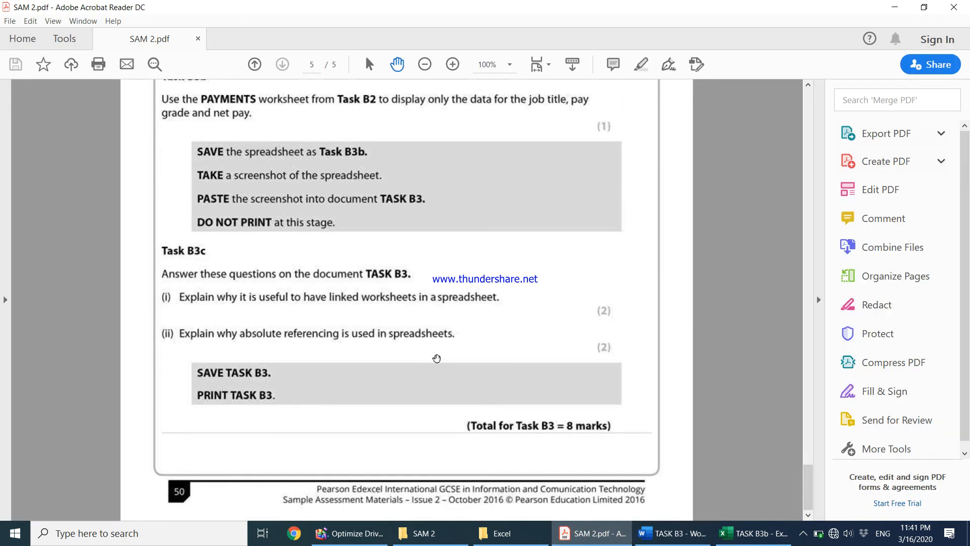
scroll(325, 230, "up", 10)
scroll(270, 194, "up", 4)
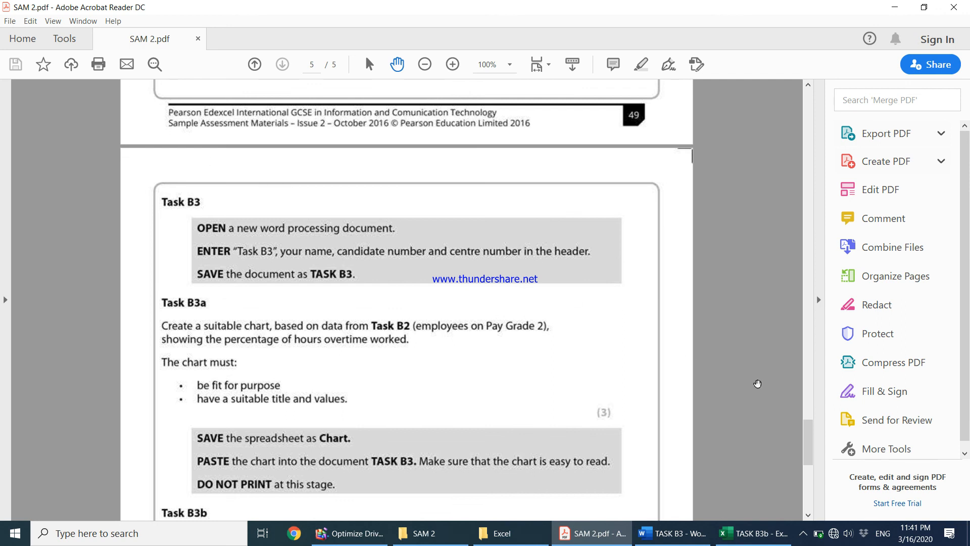
key("F4")
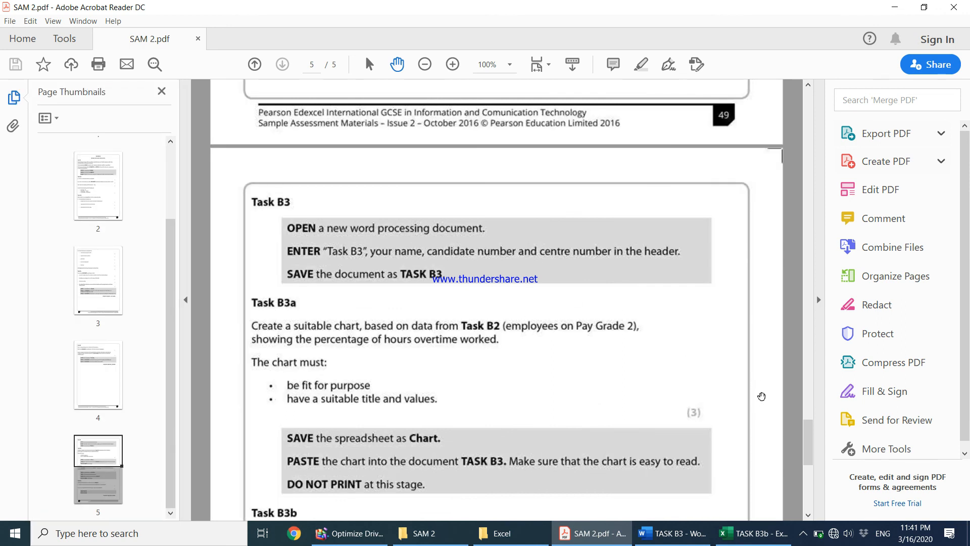
left_click(803, 533)
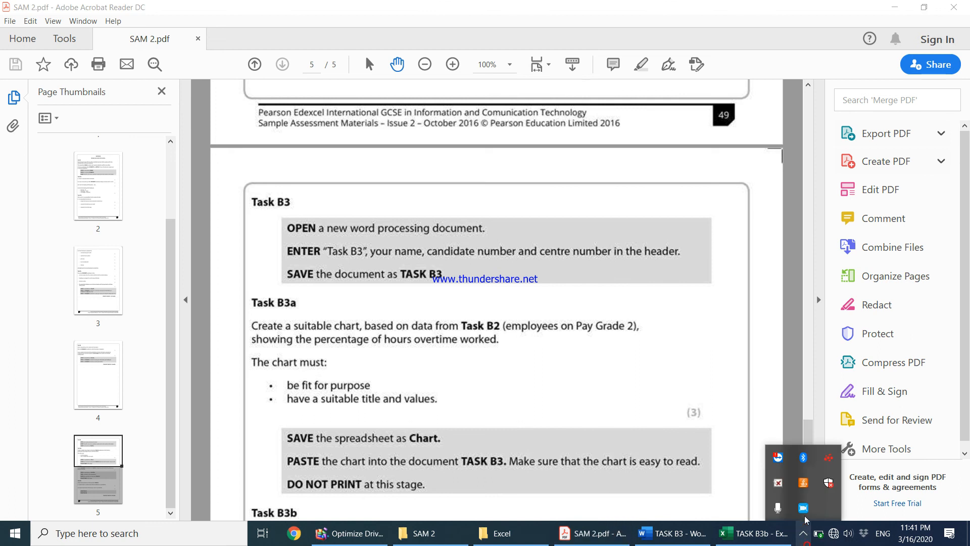